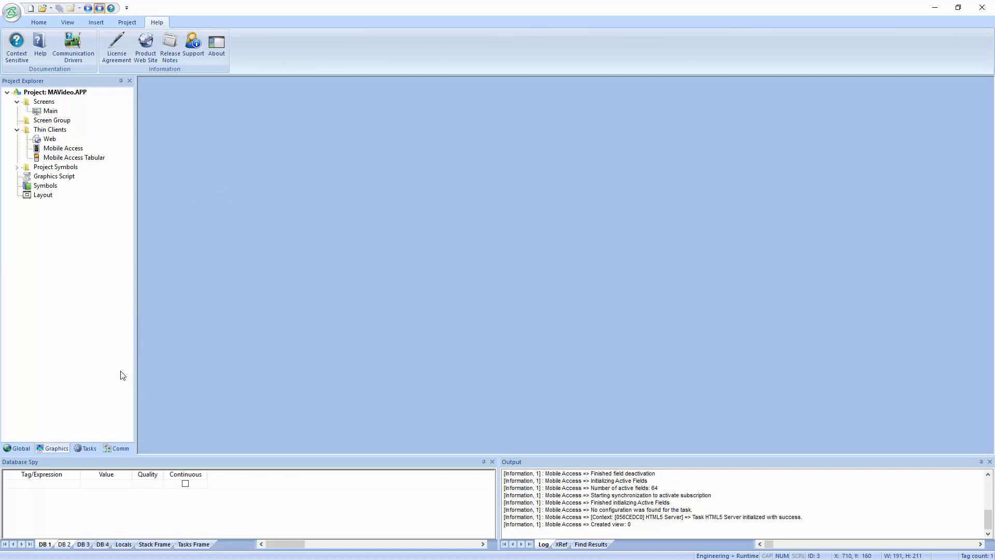
Launch Control Panel from Start search 'con' and open Programs and Features with its 116 programs
key(super)
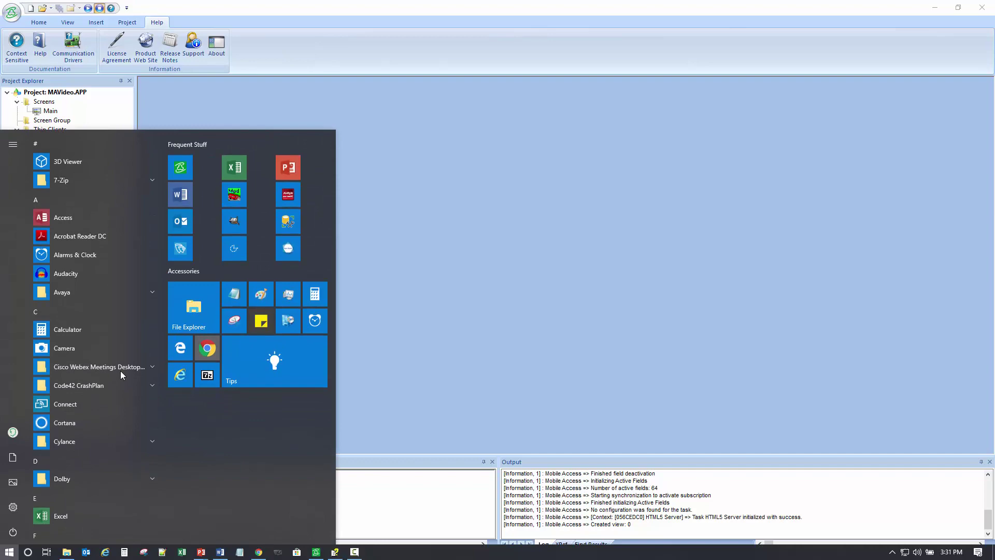
text(con)
key(Return)
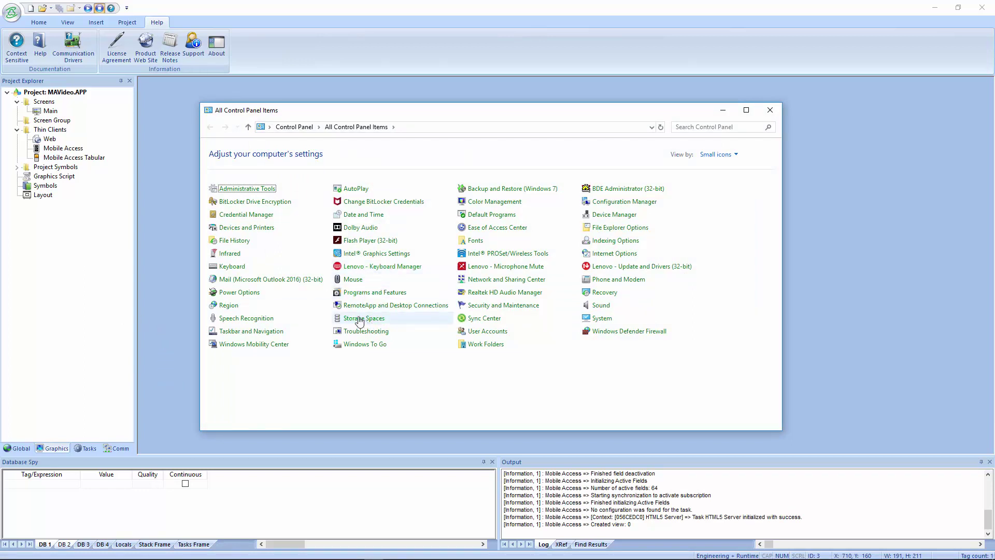
click(355, 298)
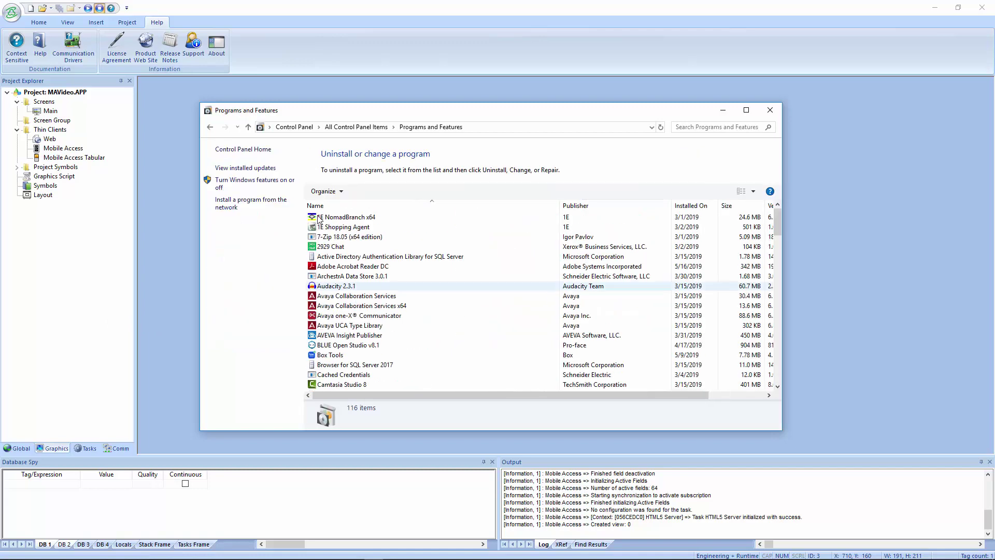
Show the Windows Features list with Internet Information Services and Web Management Tools expanded
click(268, 181)
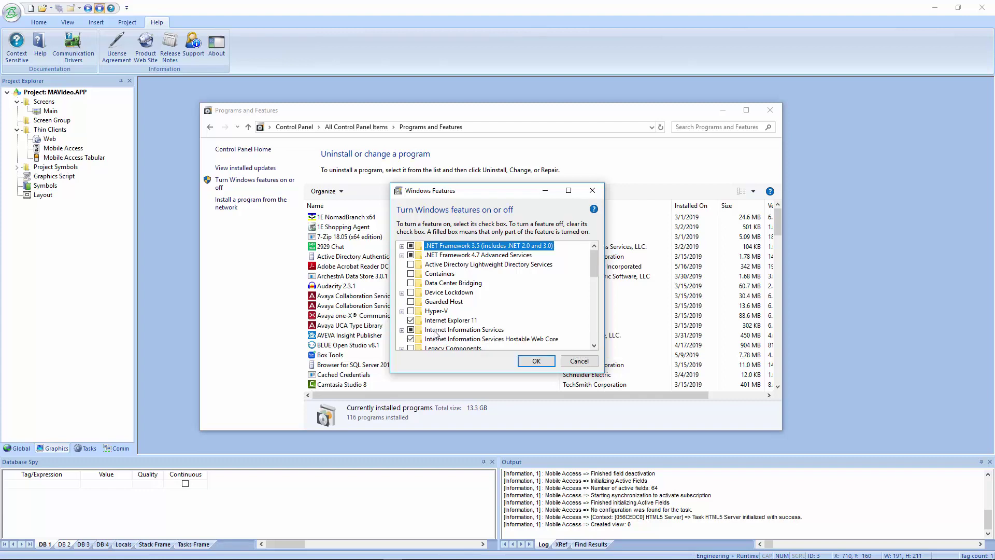
click(402, 331)
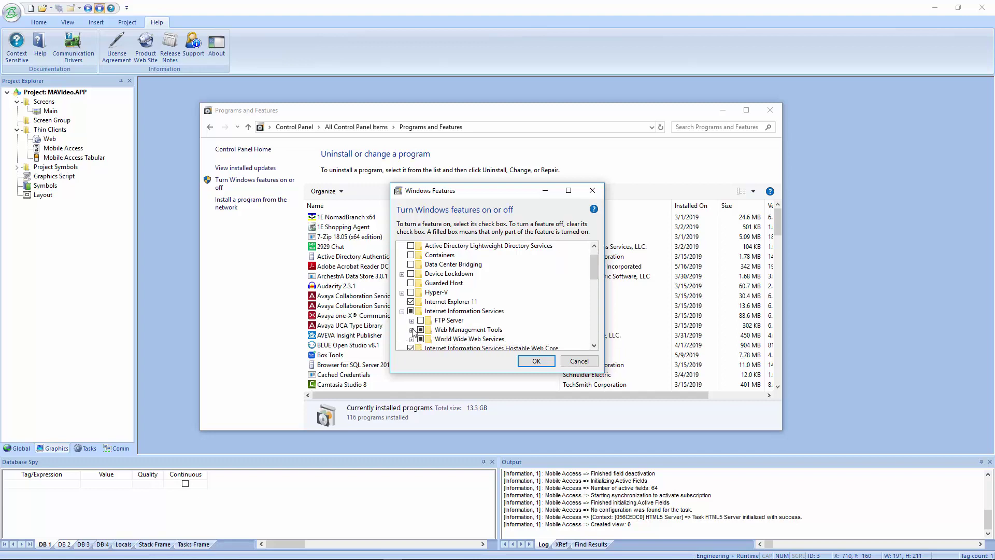
click(411, 330)
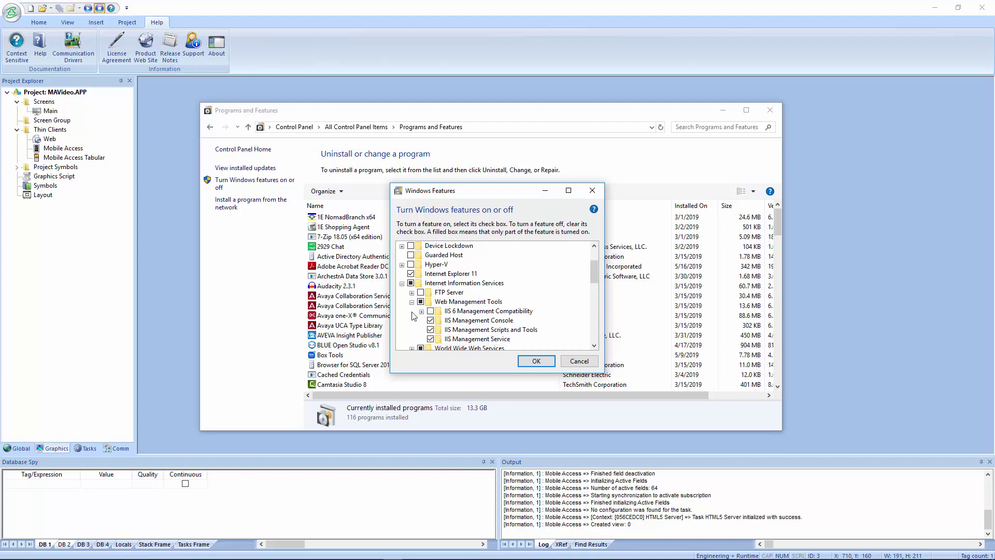
Expand World Wide Web Services and Application Development Features, then confirm the Windows Features with OK
click(594, 346)
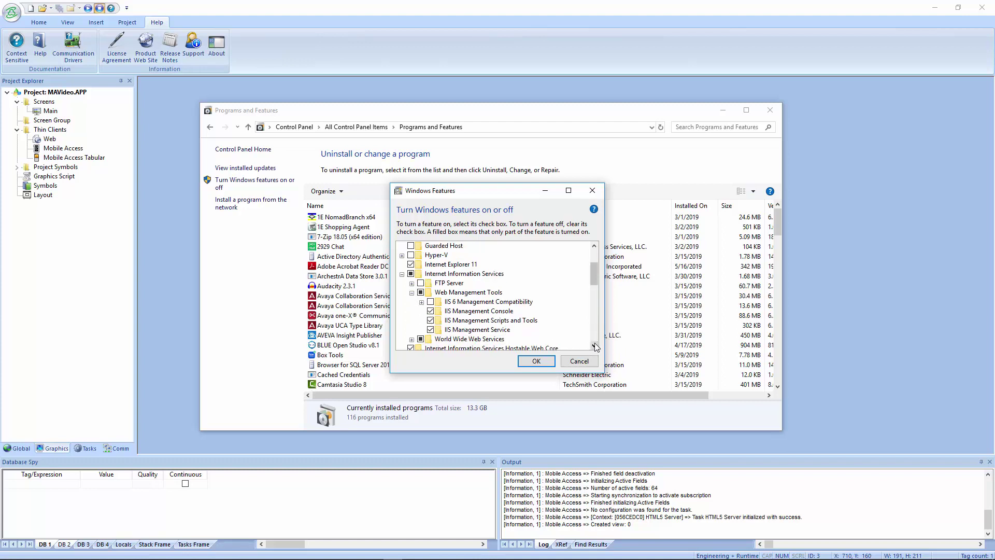
click(593, 346)
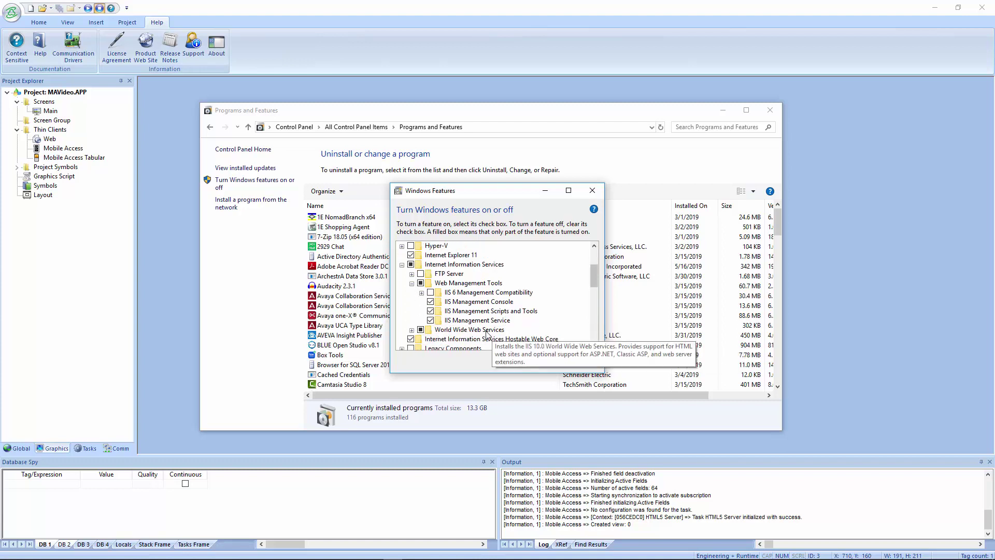
click(412, 330)
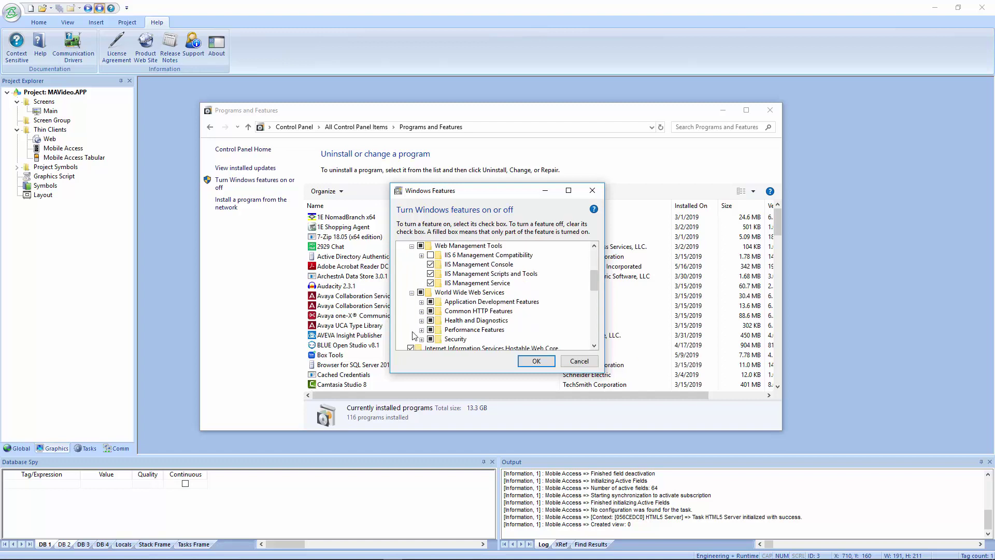
click(421, 303)
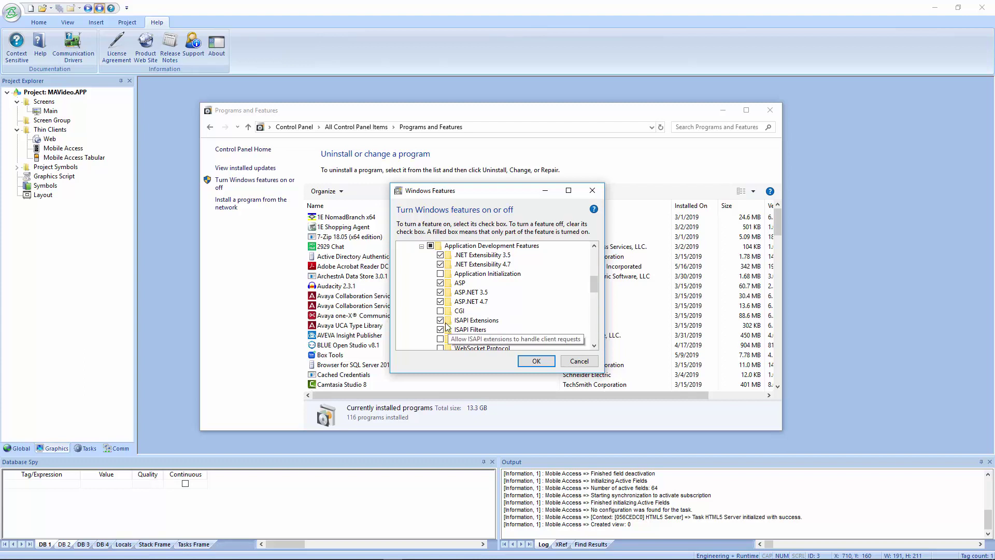
click(534, 362)
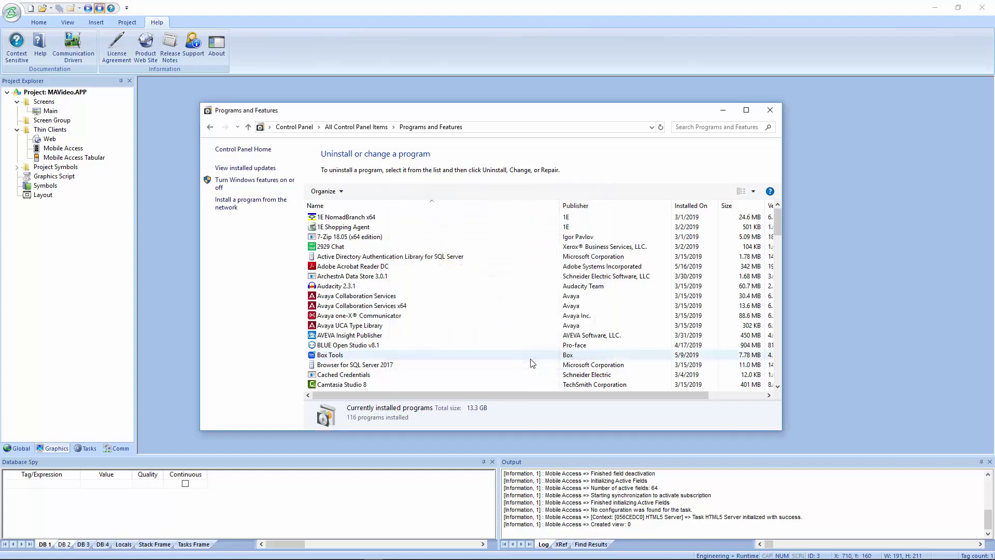
Close Programs and Features and open File Explorer on the Windows (C:) drive
click(770, 111)
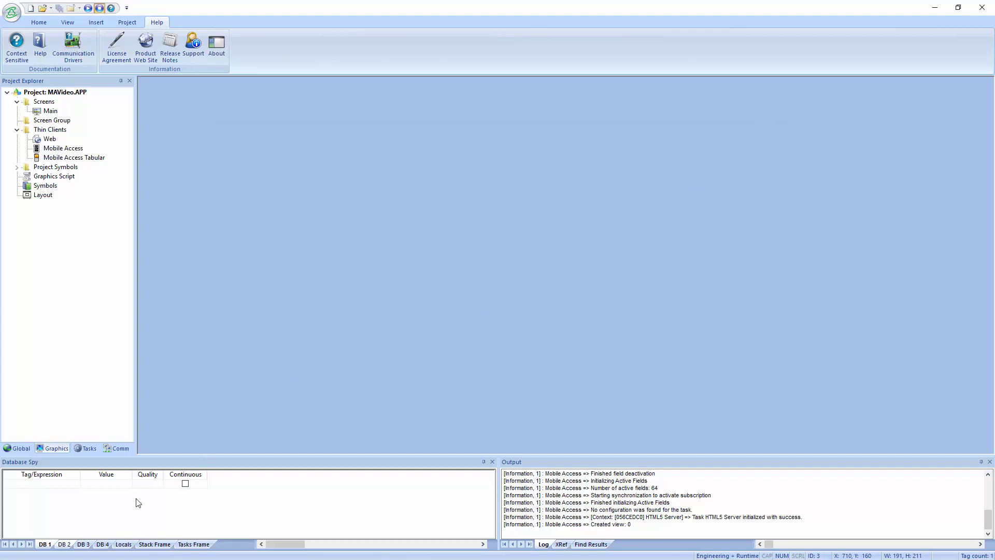
click(9, 551)
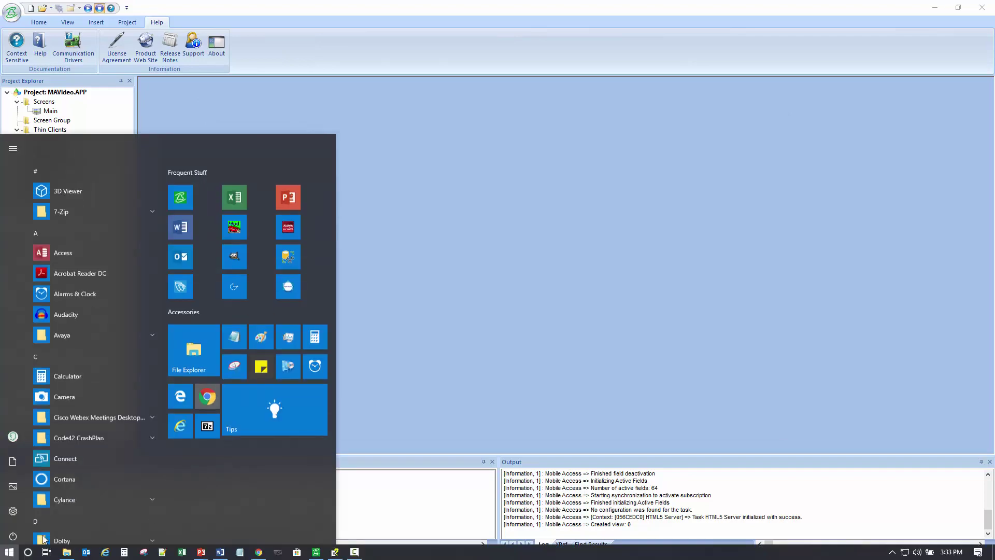
click(67, 552)
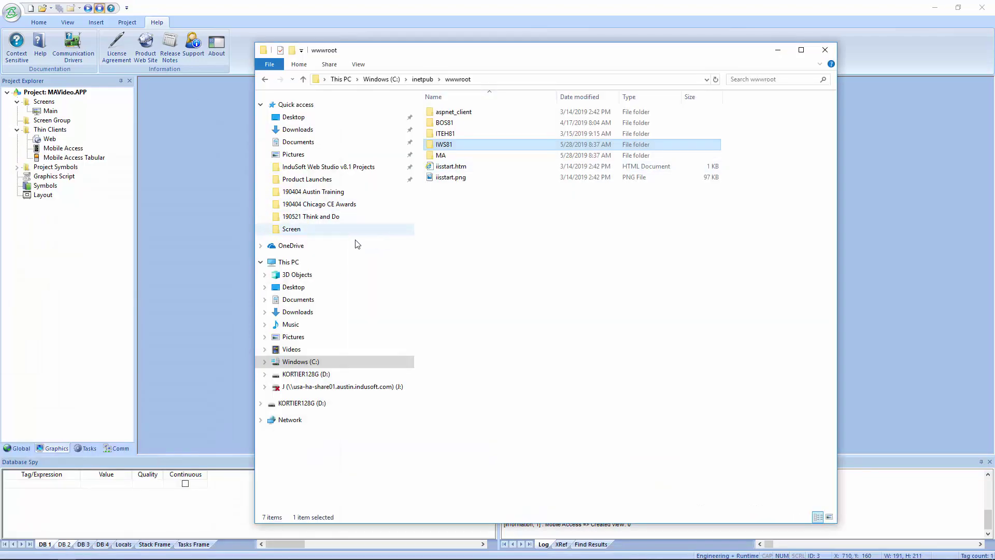
click(319, 364)
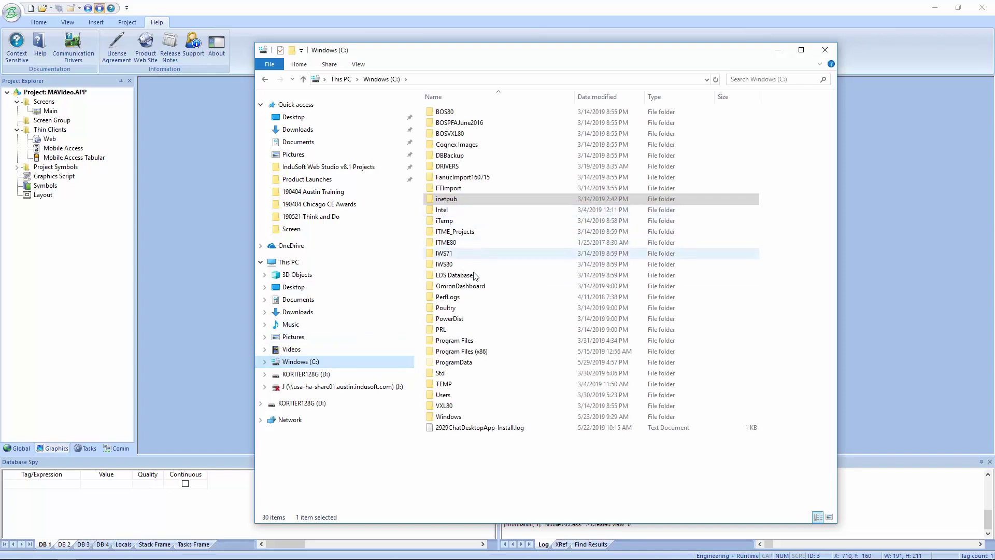
Navigate to Program Files (x86)\InduSoft Web Studio v8.1\Redist\WebAddOn\IIS, holding MobileAccessSetup.exe
click(477, 351)
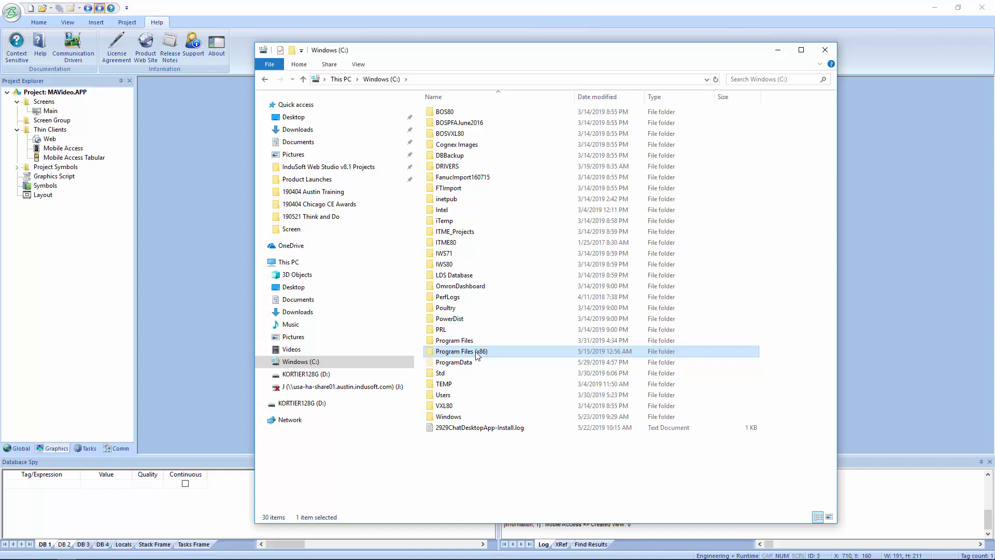
double_click(478, 352)
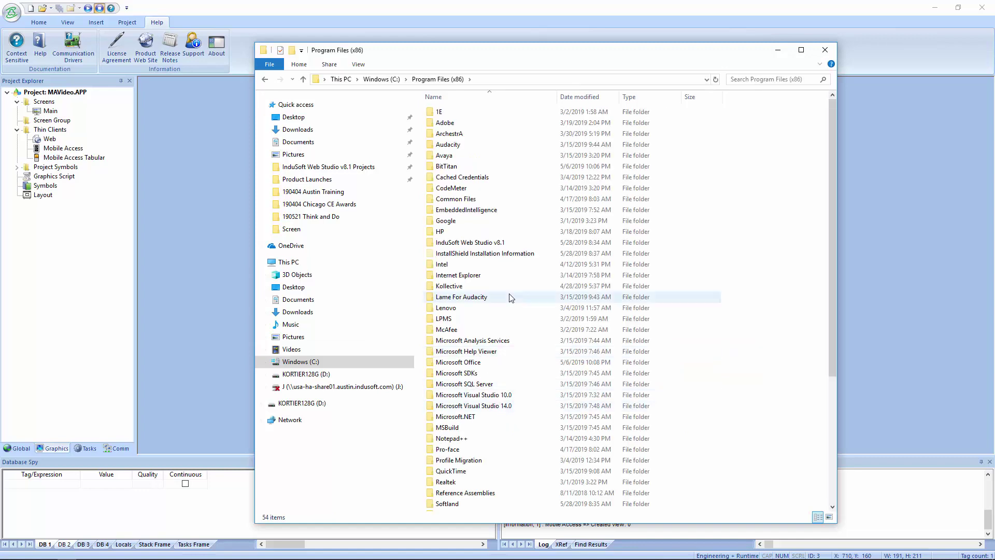
double_click(480, 242)
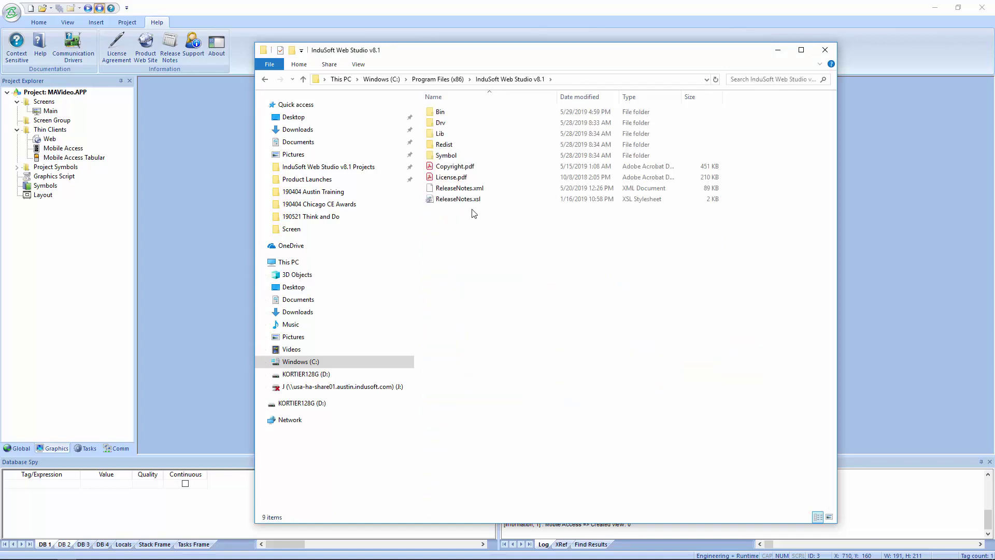
double_click(447, 146)
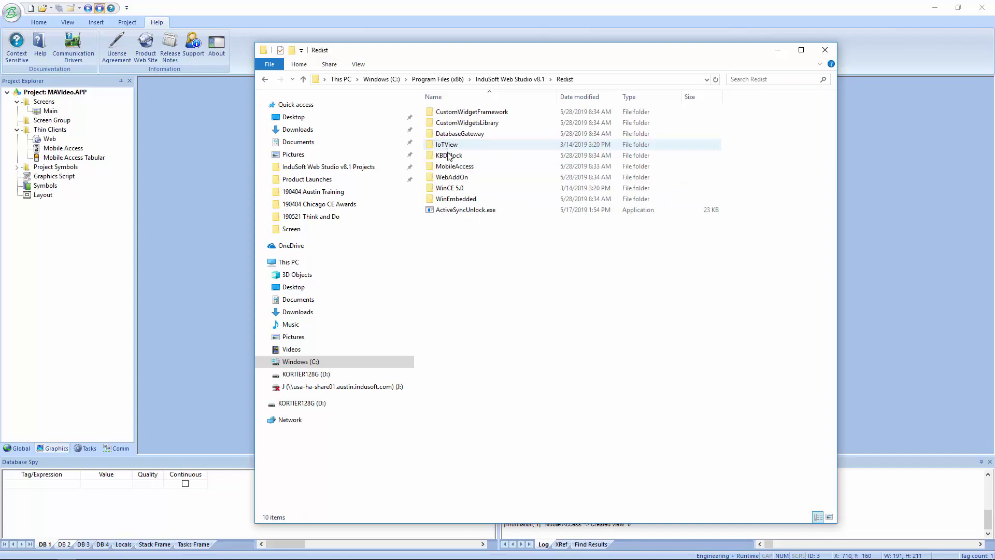
double_click(454, 177)
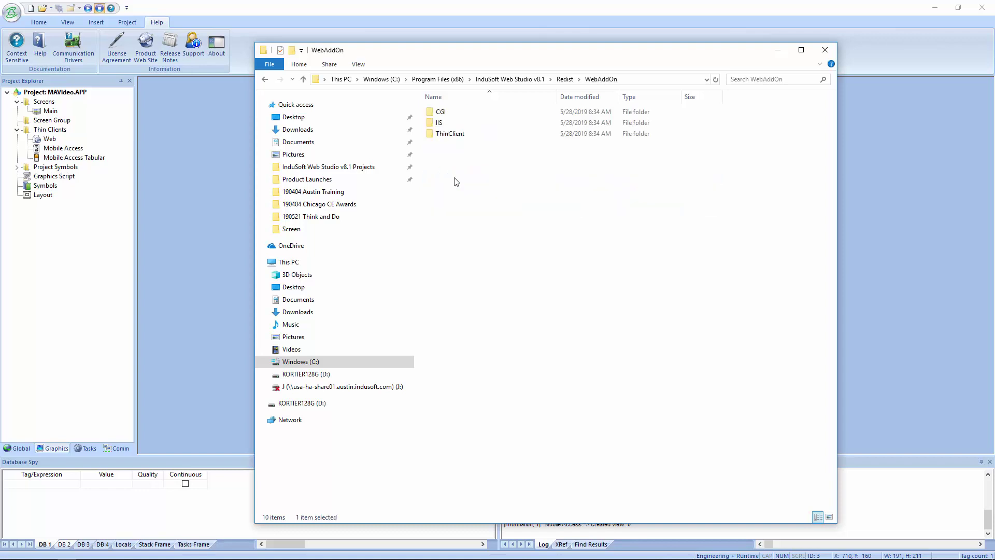
double_click(438, 124)
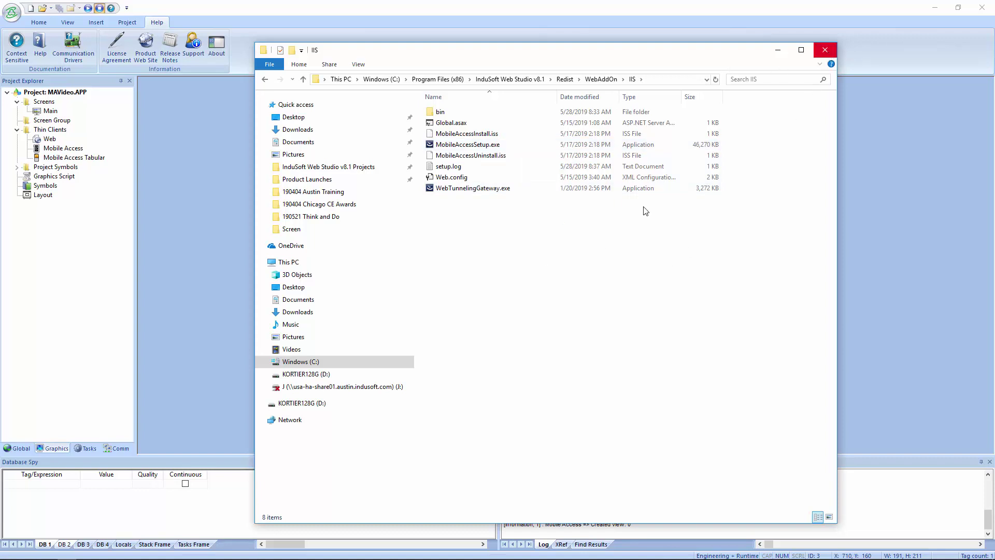
Browse to C:\inetpub\wwwroot to check the MA and IWS81 folders, then close File Explorer
click(368, 361)
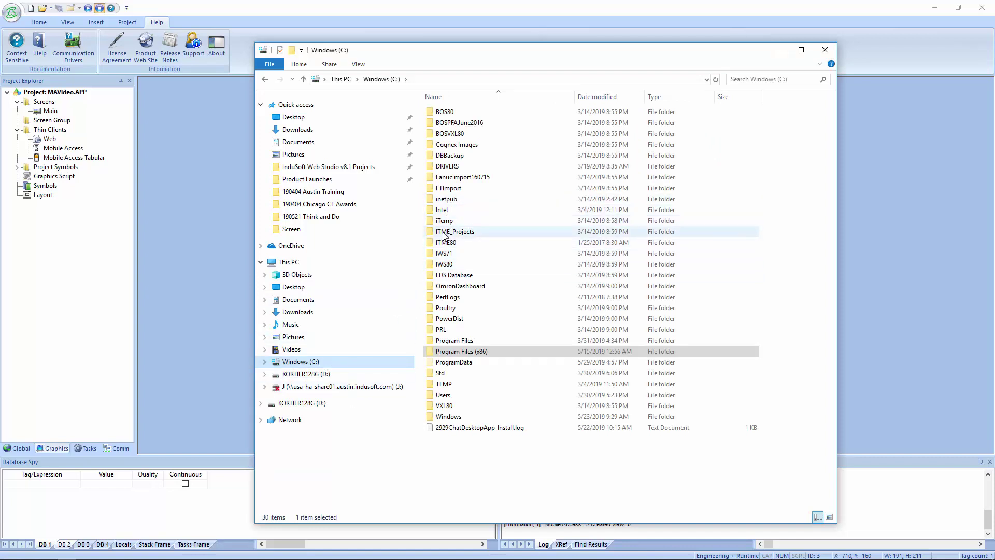
click(448, 203)
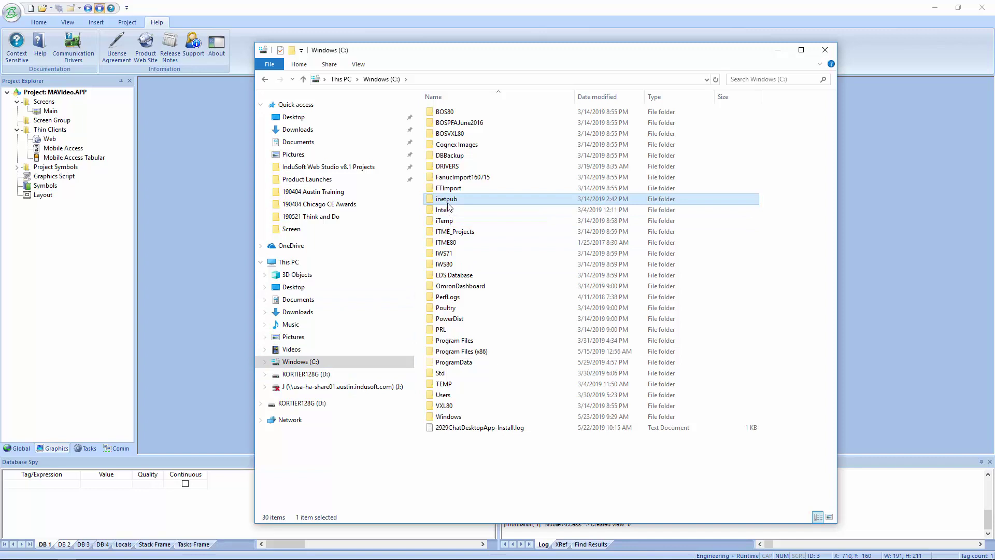
double_click(448, 202)
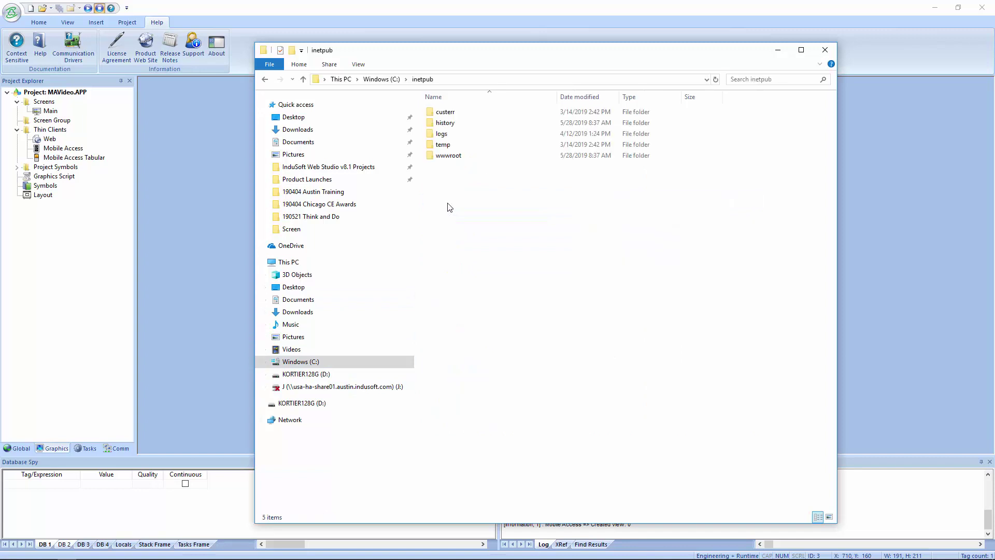
double_click(441, 156)
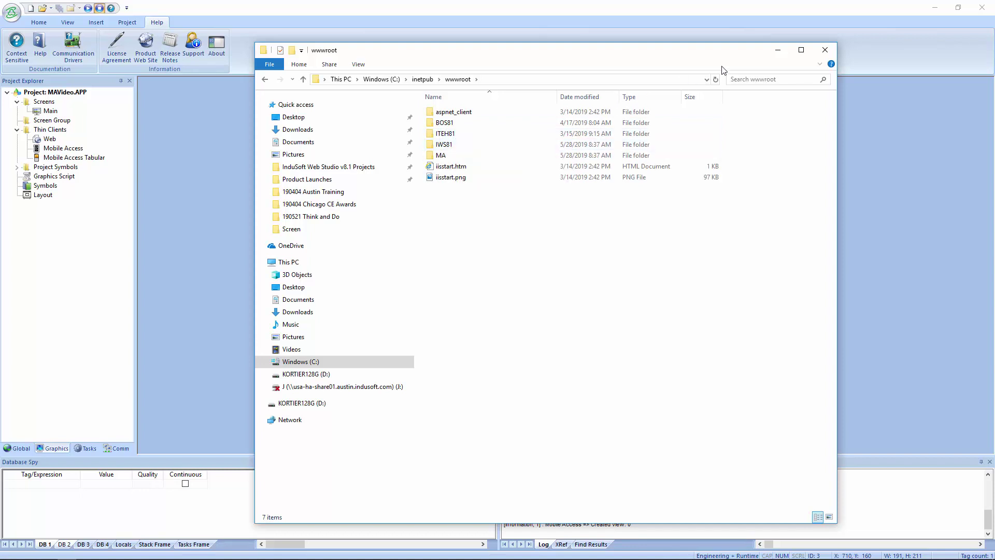
click(820, 54)
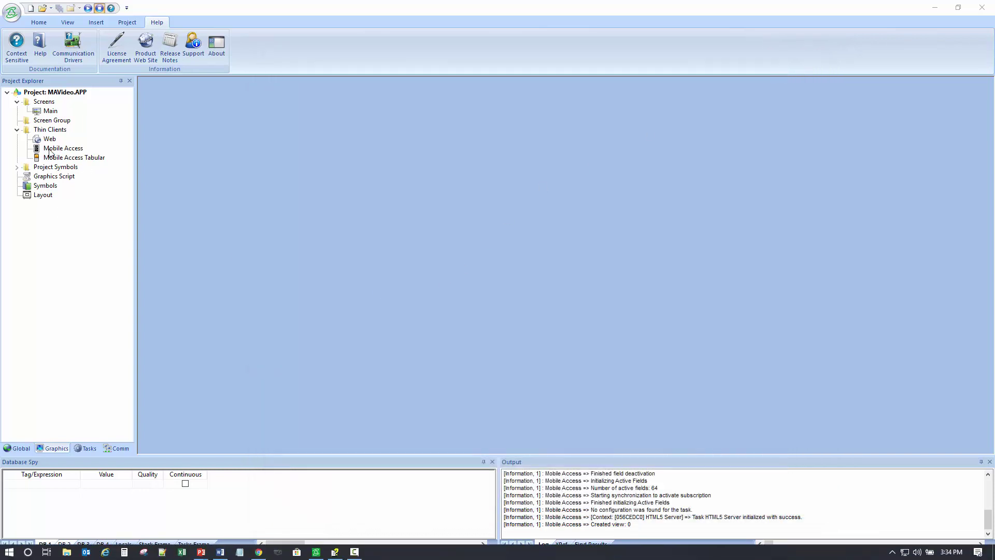
Open the Main screen and delete the extra rectangle
double_click(51, 111)
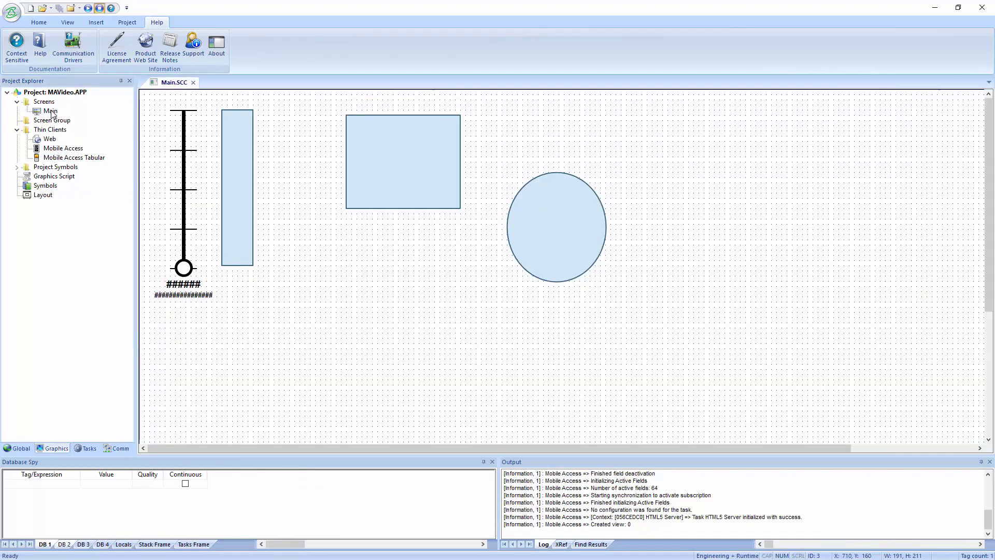
click(434, 187)
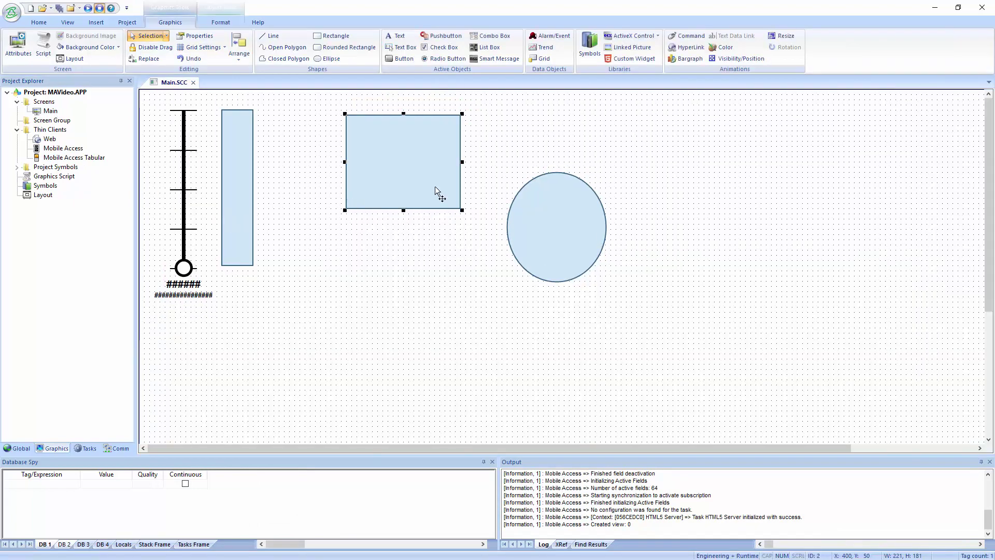
key(Delete)
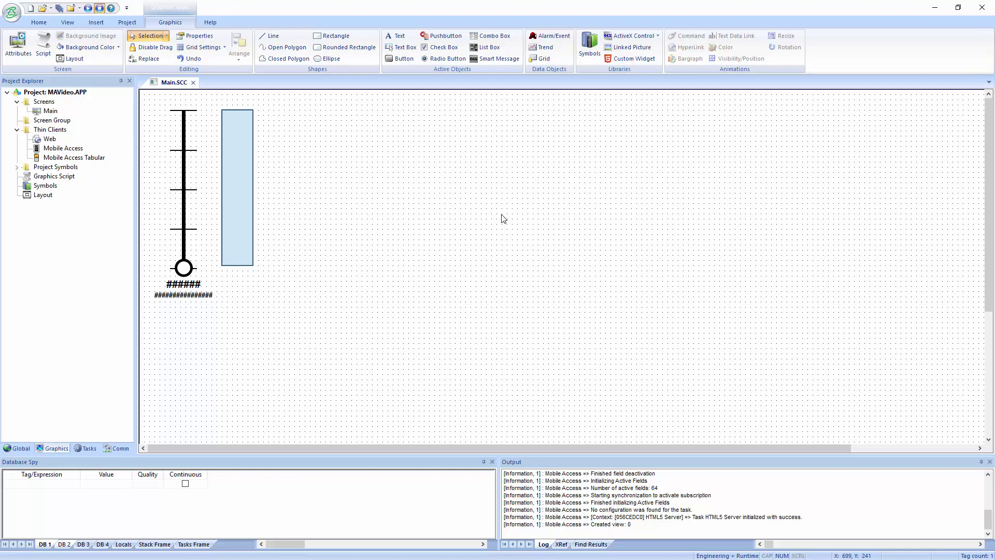
Verify the bar graph and slider both use the Temperature tag, then run the project
double_click(238, 240)
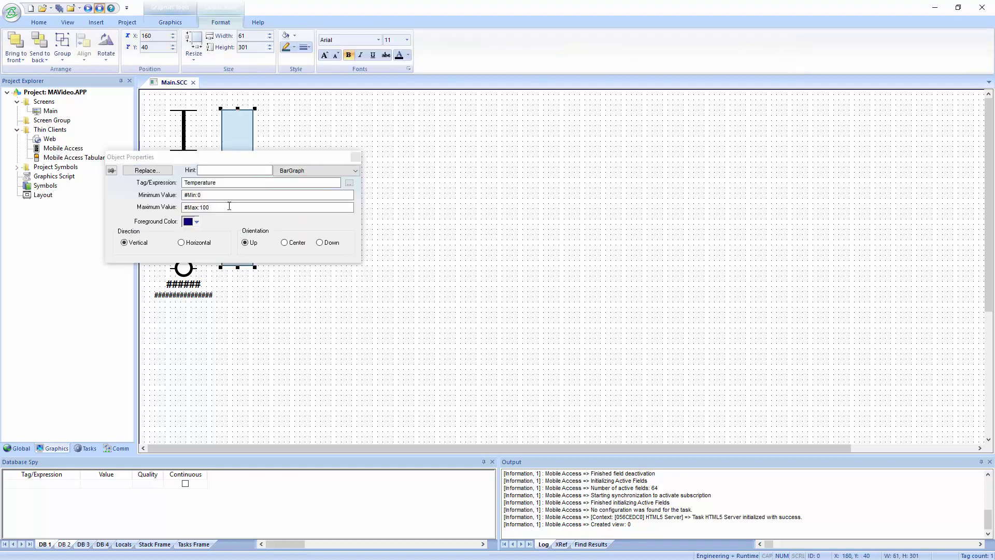
click(492, 260)
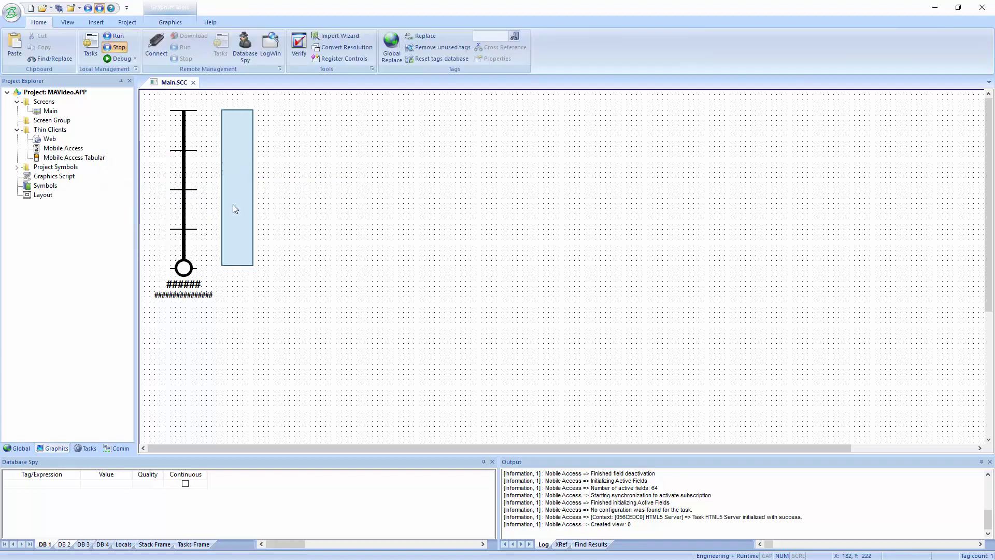
double_click(185, 206)
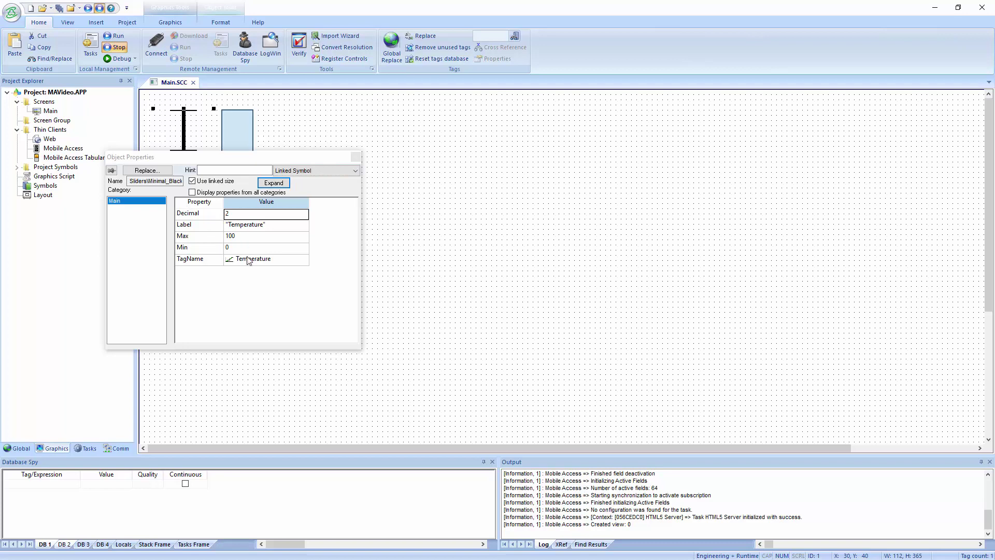
click(452, 296)
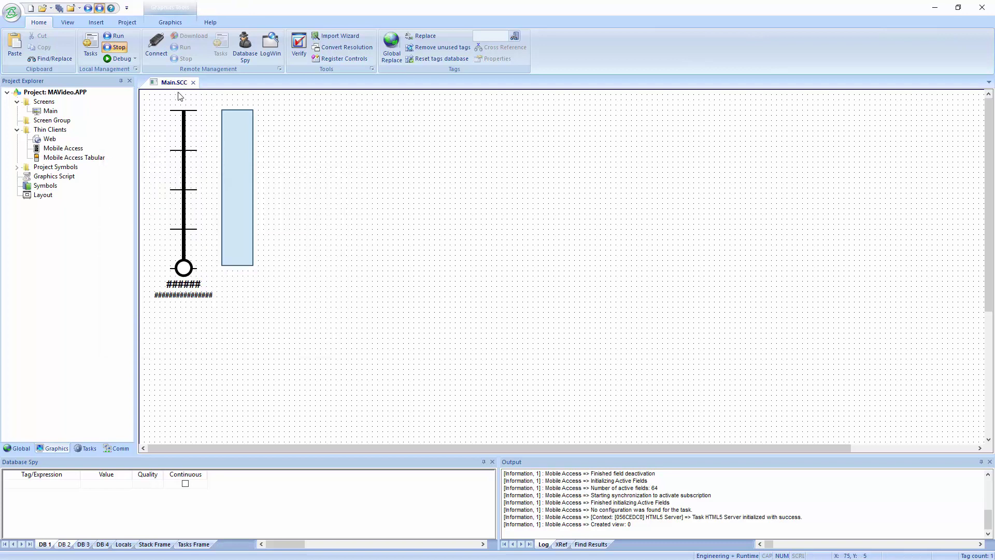
click(118, 47)
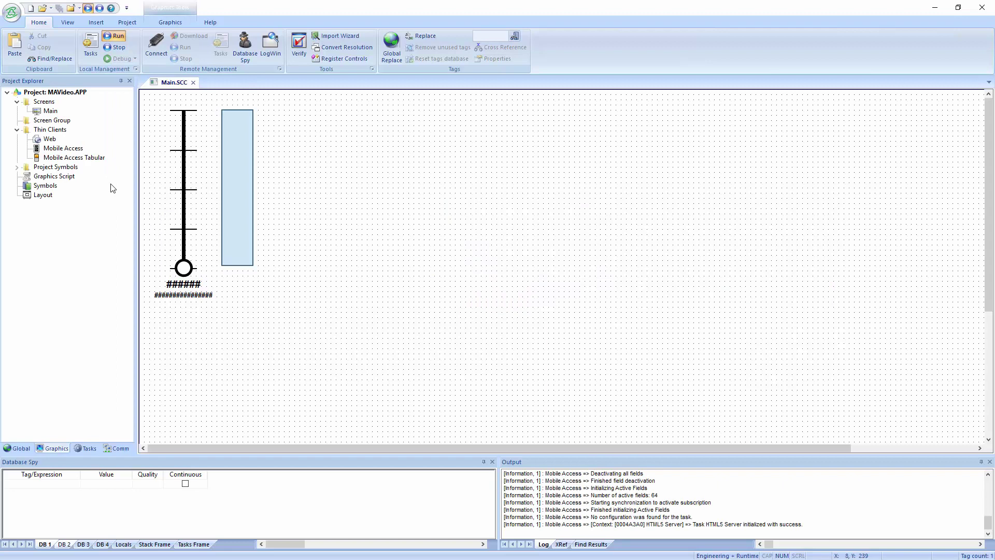
Close the Main.SCC screen and publish all screens via Publish > Save All As HTML
click(18, 19)
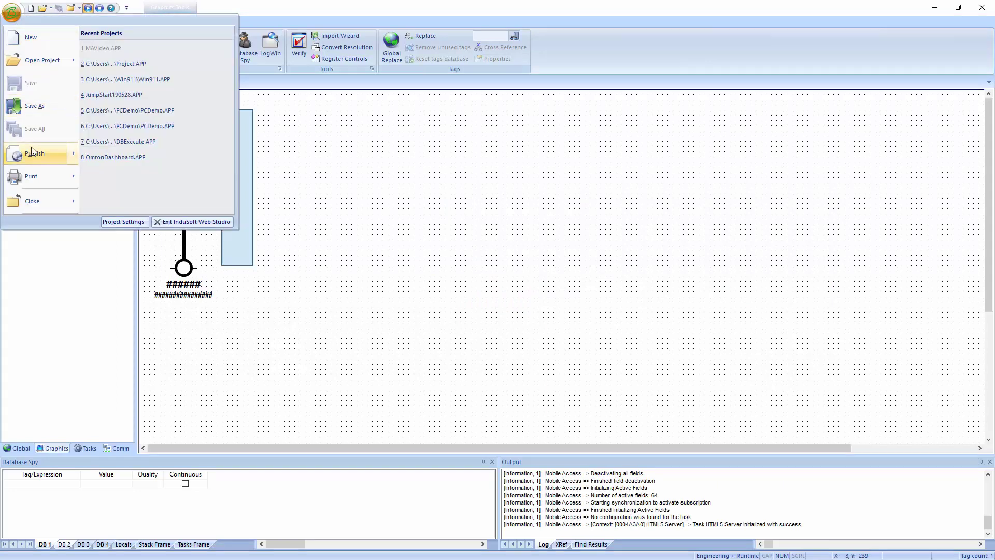
click(315, 208)
click(123, 37)
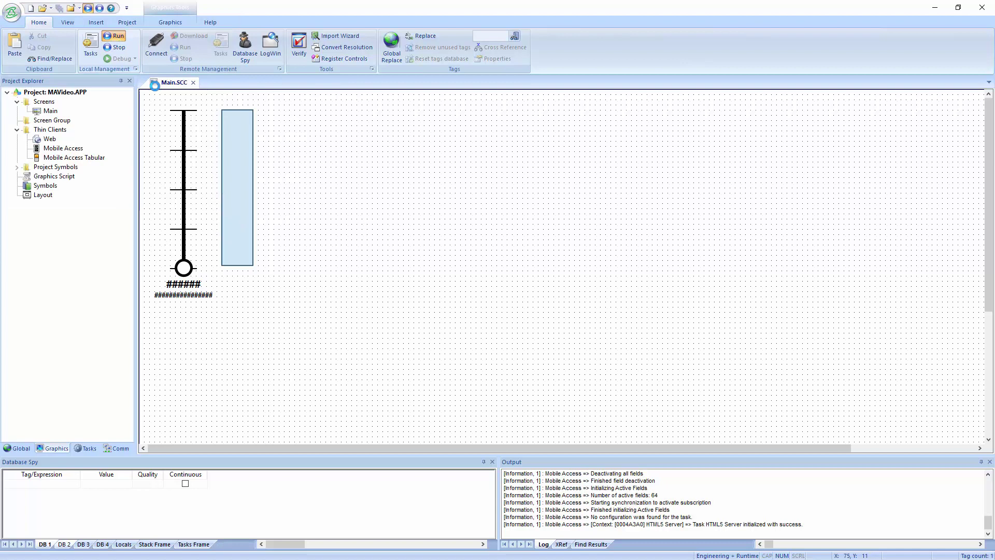
click(192, 83)
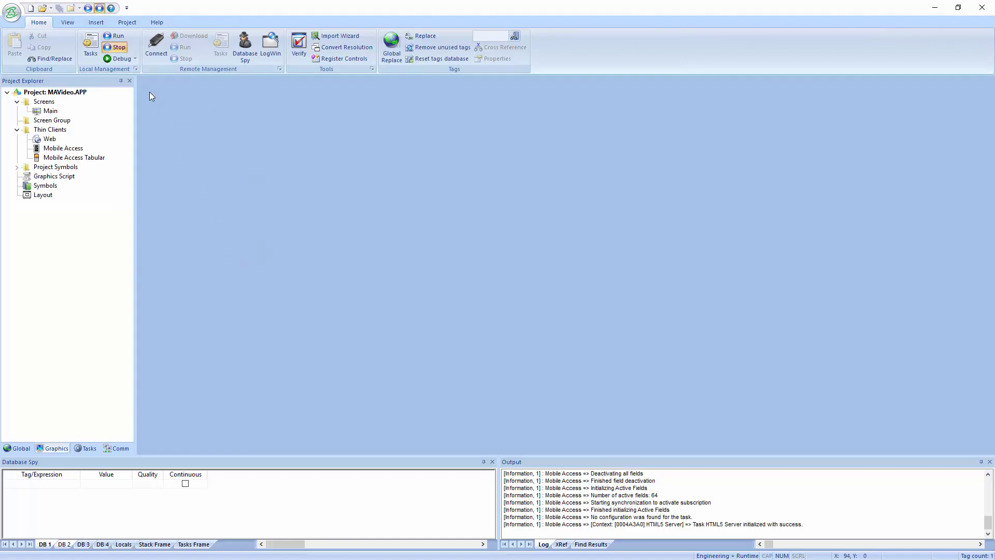
click(9, 14)
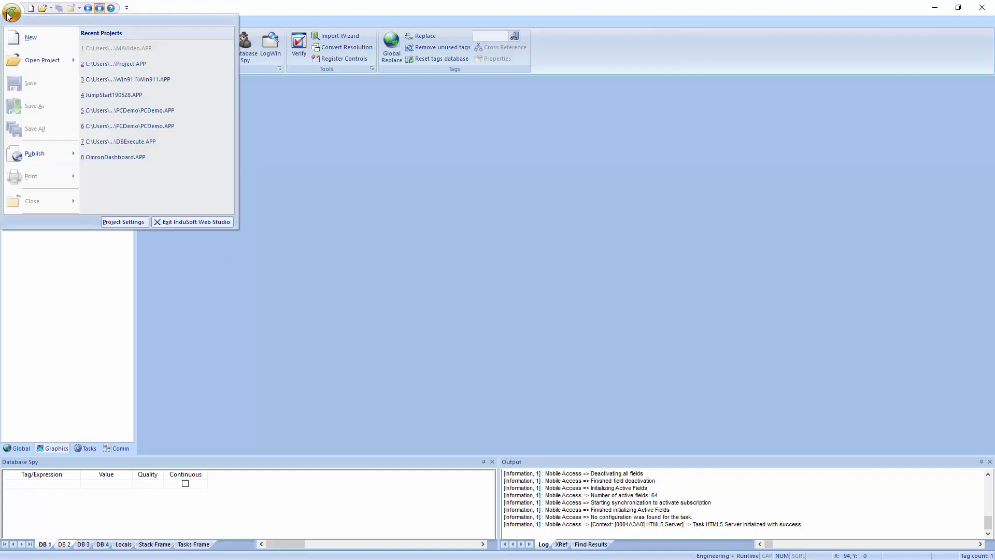
mouse_move(47, 155)
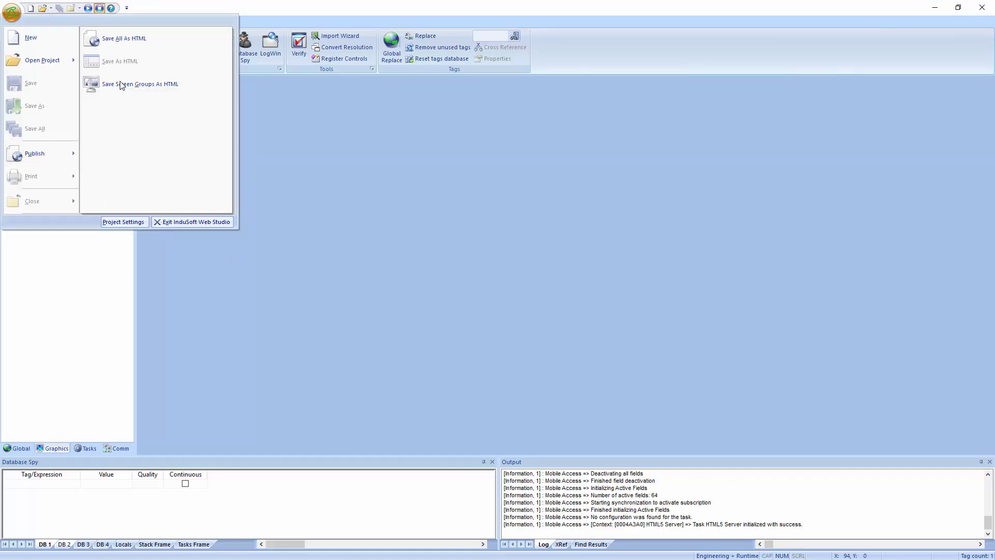
click(122, 40)
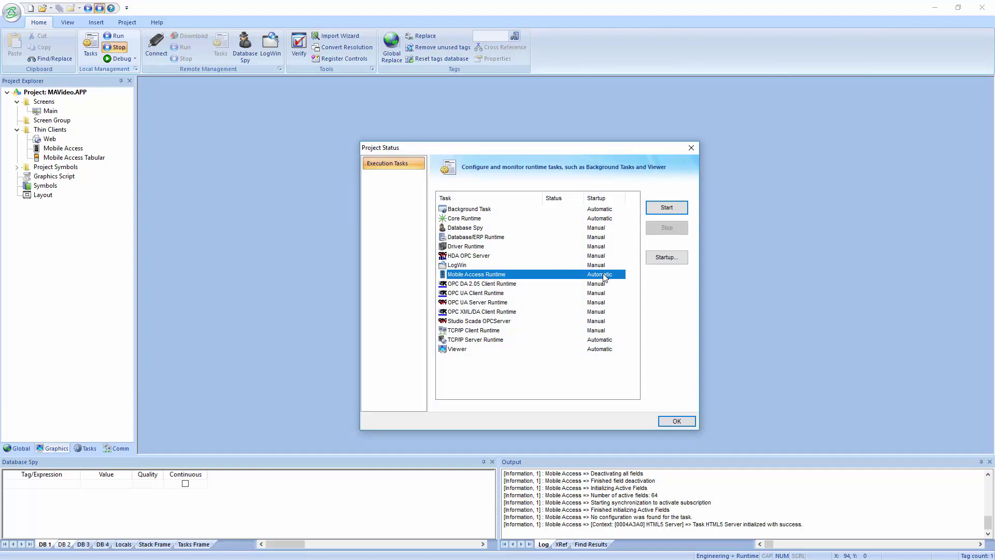
Dismiss Project Status and open Thin Clients > Mobile Access configuration for the Main area
click(665, 422)
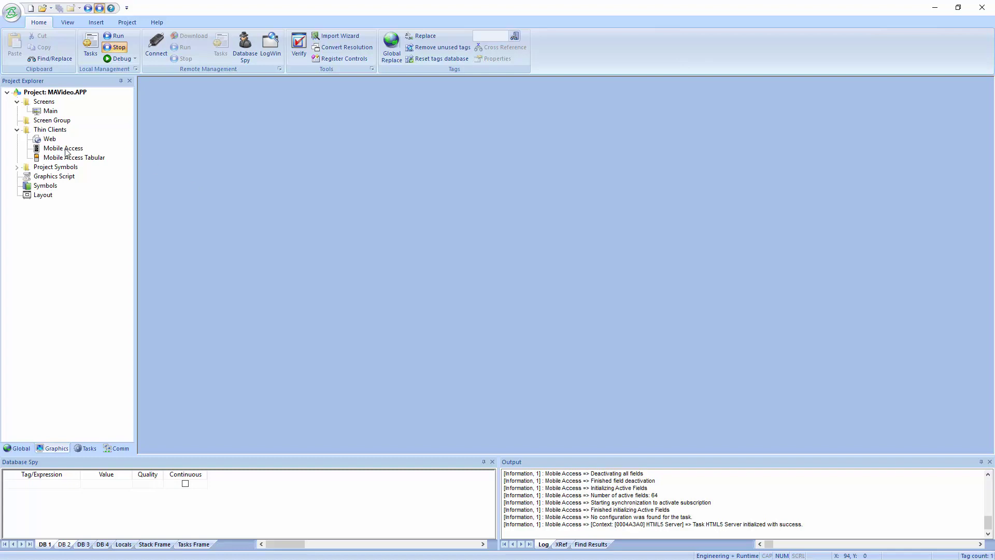
click(48, 130)
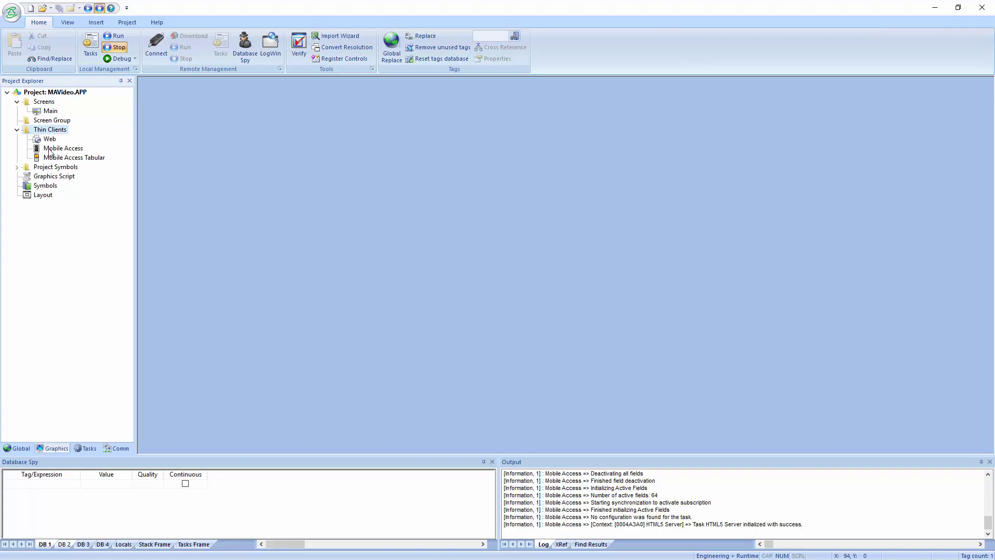
double_click(50, 150)
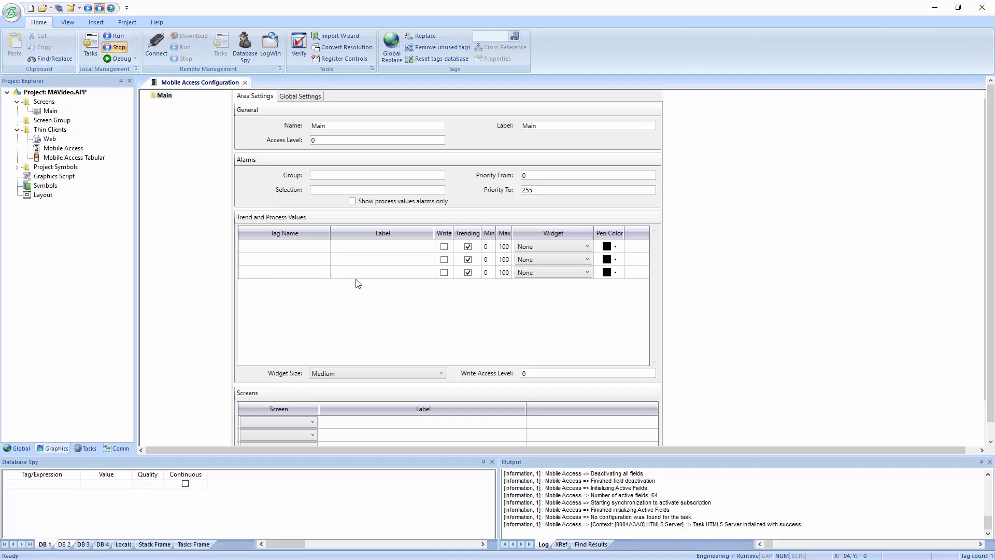
On the Global Settings tab, keep Process Values at 200 ms and Zoom Mode on Auto Screen Scaling
click(305, 97)
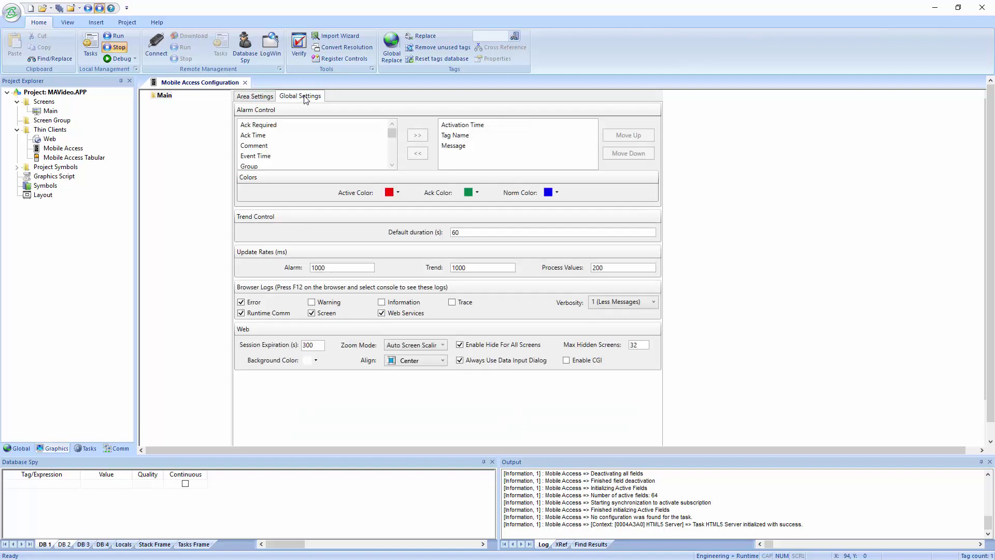
double_click(626, 270)
text(1000)
key(BackSpace)
key(BackSpace)
key(BackSpace)
key(BackSpace)
text(200)
click(415, 351)
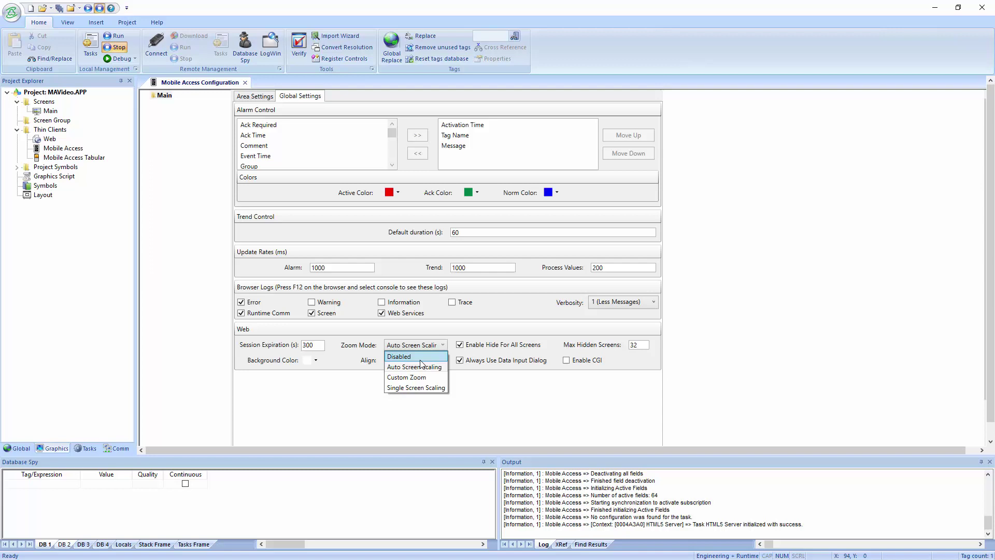
click(419, 369)
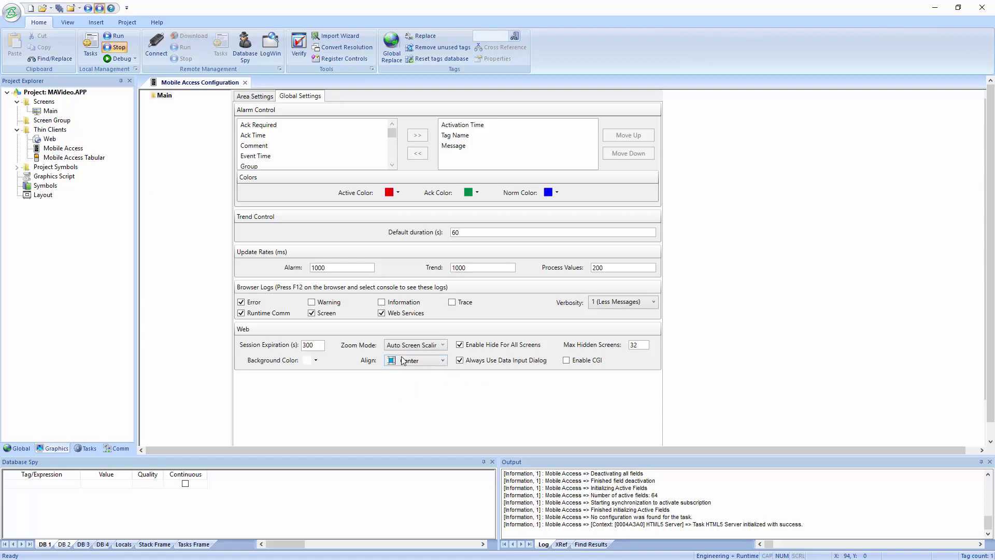
Save the Mobile Access settings to MobileAccess.sma and run the project to show the Temperature slider live
click(246, 83)
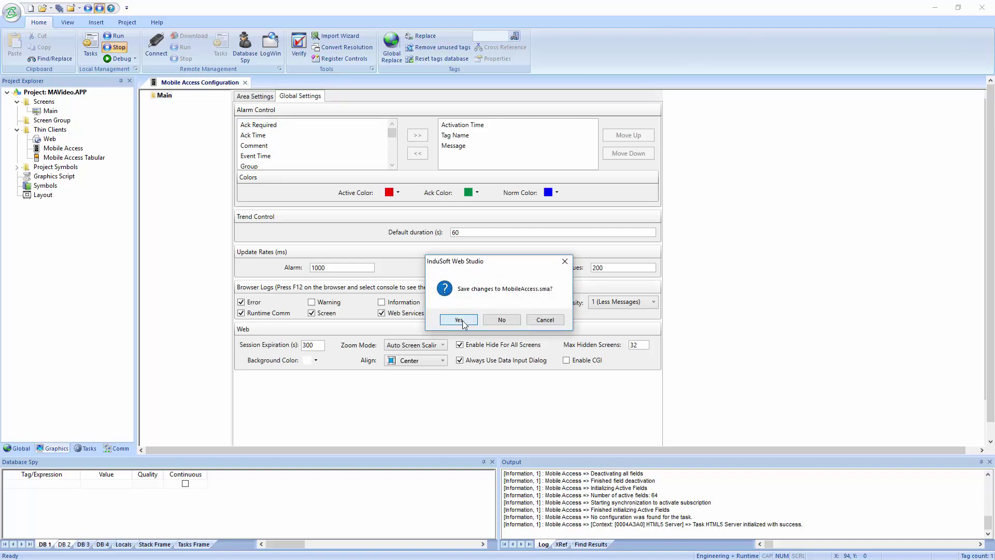
click(459, 321)
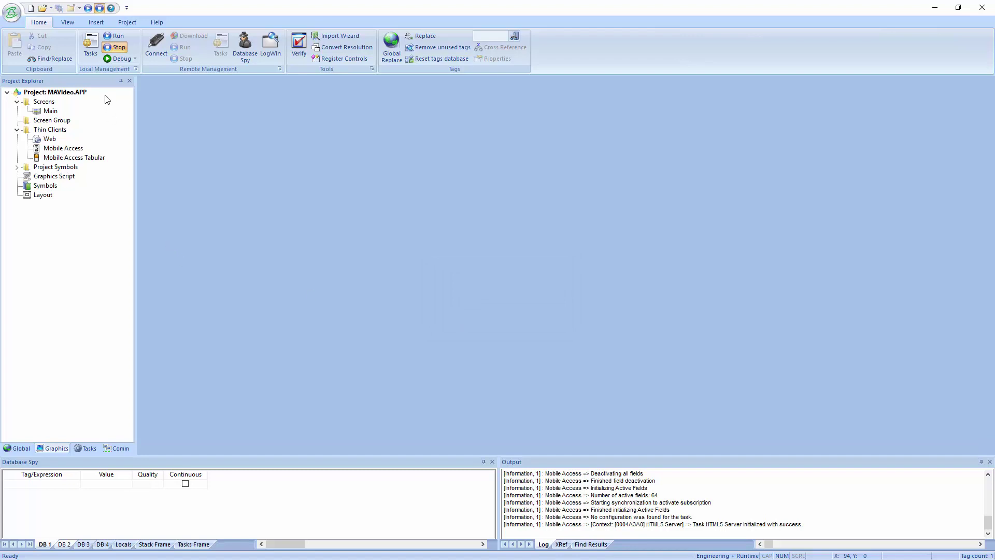
click(117, 37)
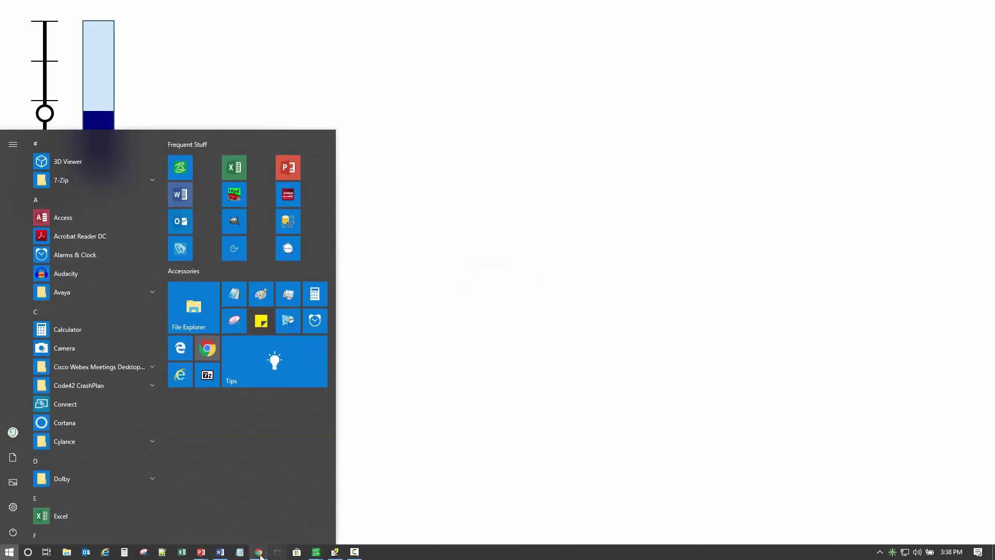
Reload Mobile Access in Chrome, log on, and lower the Temperature slider to 22
click(259, 551)
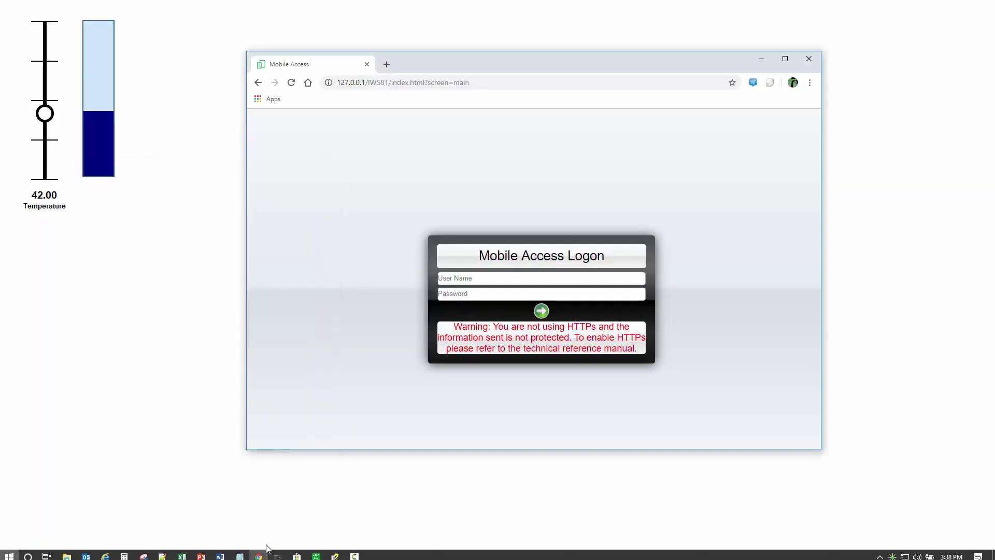
click(496, 83)
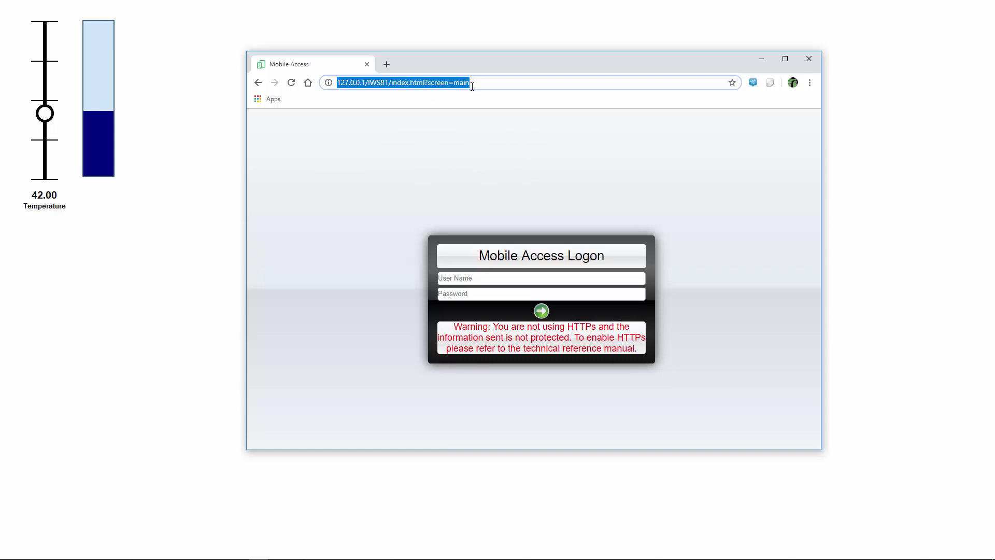
click(291, 83)
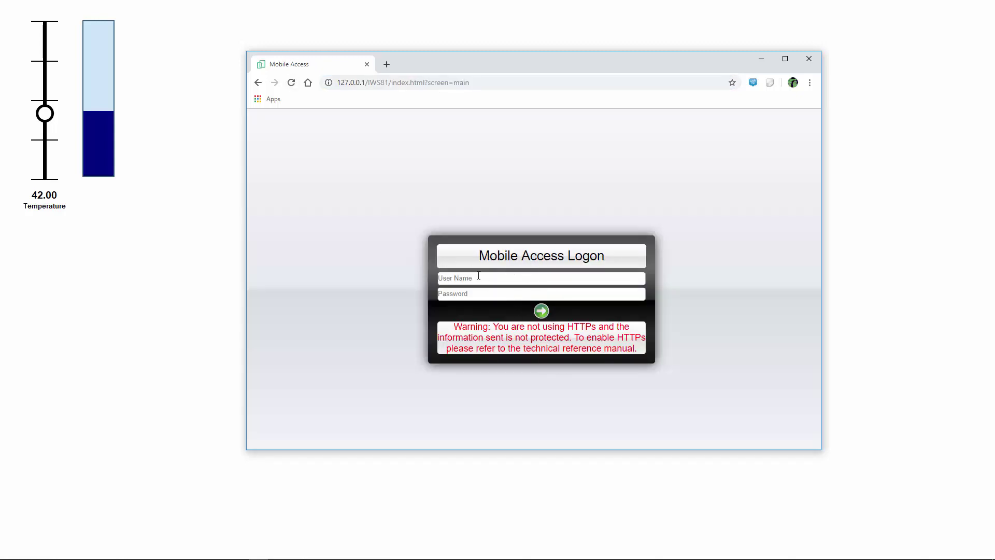
click(541, 311)
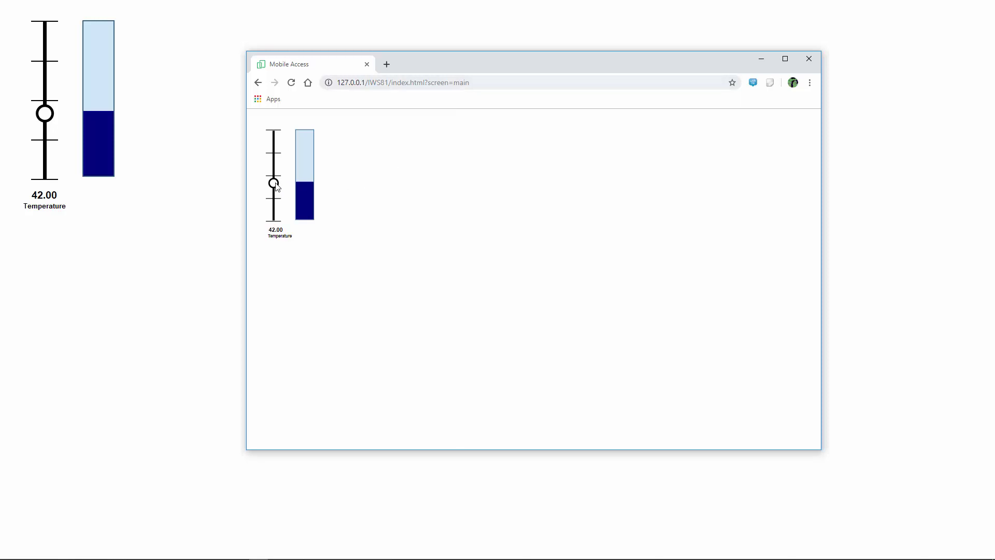
mouse_move(274, 184)
mouse_down()
mouse_move(275, 148)
mouse_move(274, 202)
mouse_up()
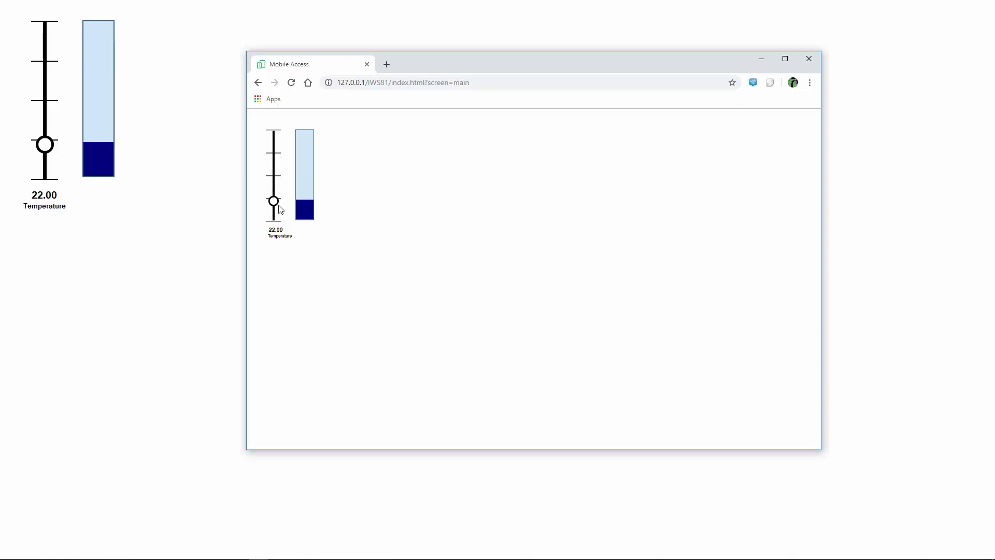
Back in InduSoft Web Studio, open the Main screen and draw a rectangle and an ellipse
key(alt+Tab)
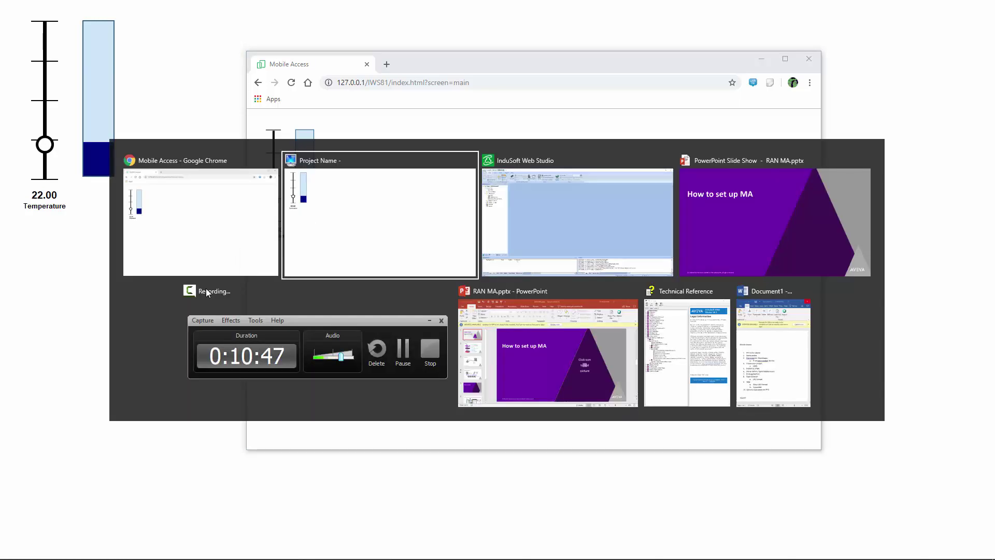
key(alt+Tab)
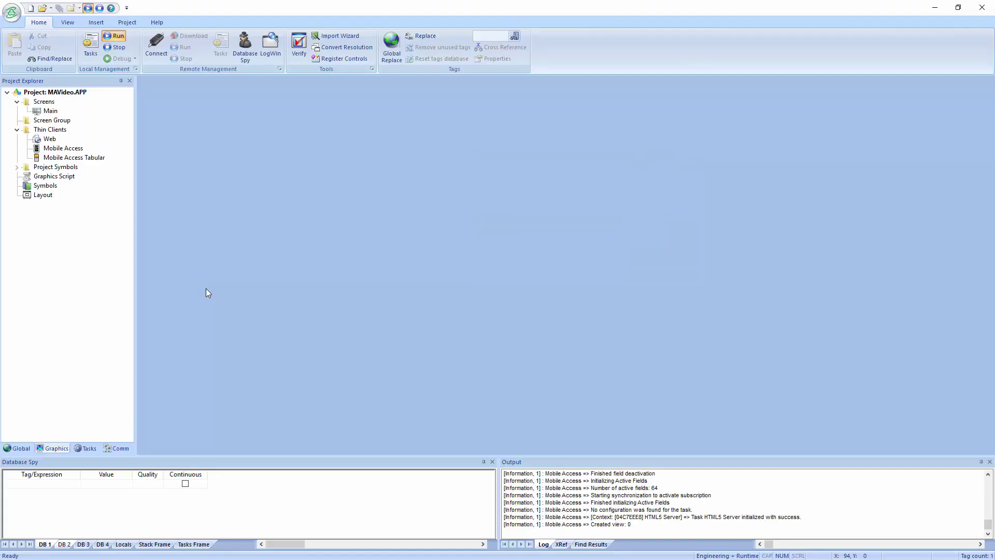
double_click(49, 111)
click(170, 22)
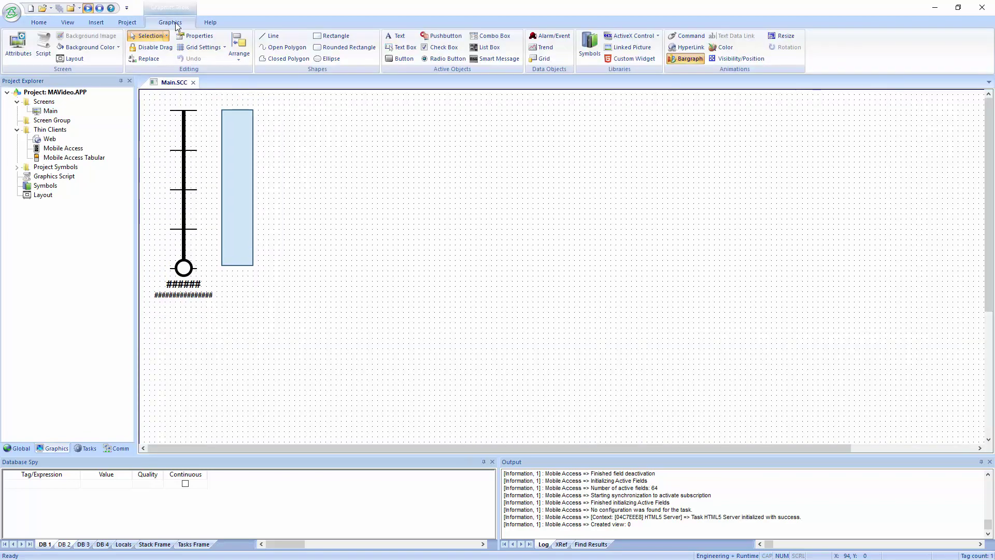
click(332, 35)
mouse_move(331, 99)
mouse_down()
mouse_move(414, 214)
mouse_move(602, 308)
mouse_up()
click(327, 58)
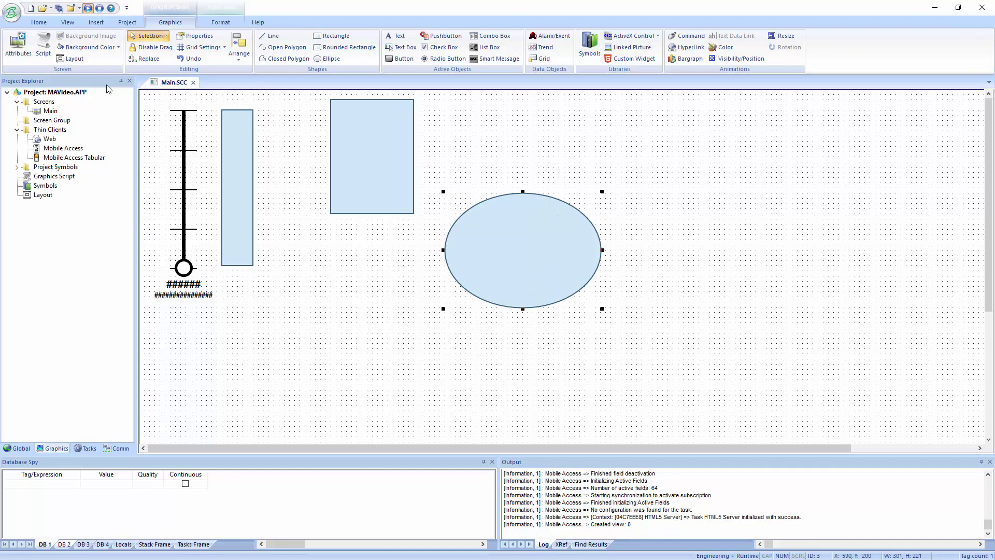
Close the Main.SCC screen and save its changes so it can be published
click(12, 12)
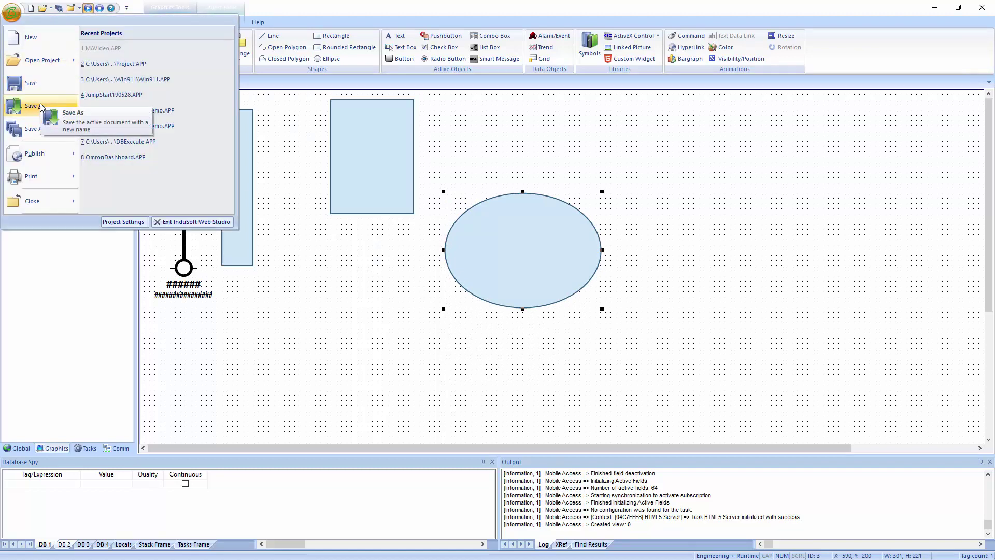
click(35, 153)
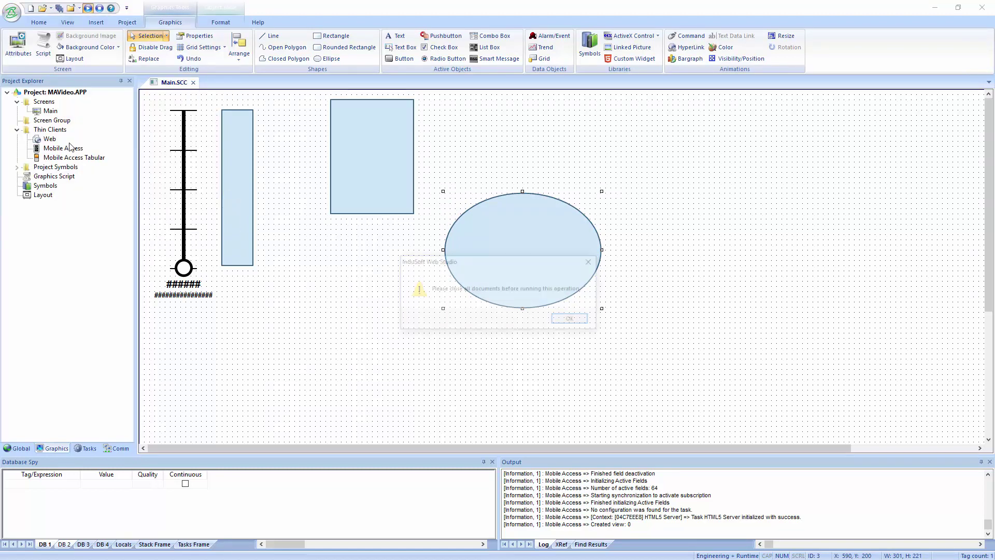
click(563, 320)
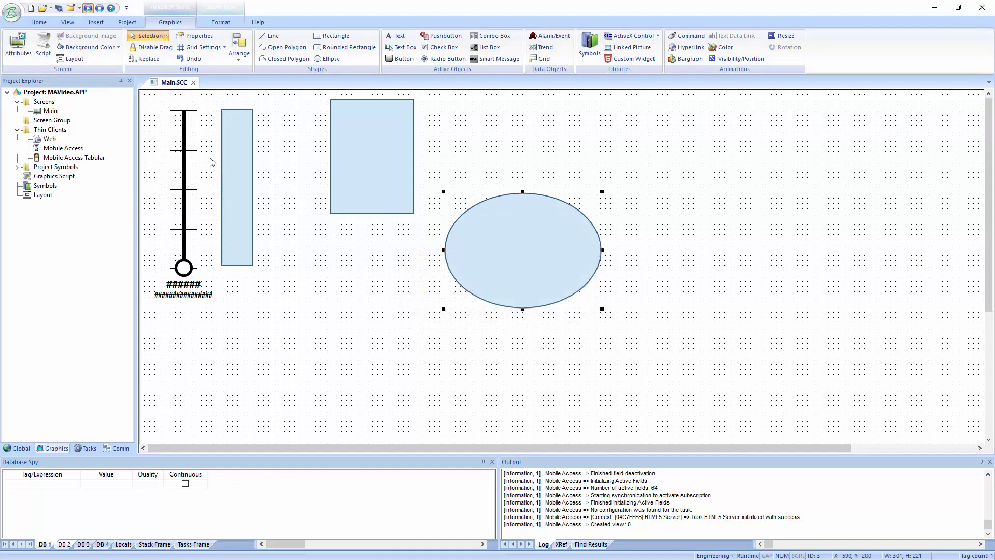
click(194, 82)
click(451, 320)
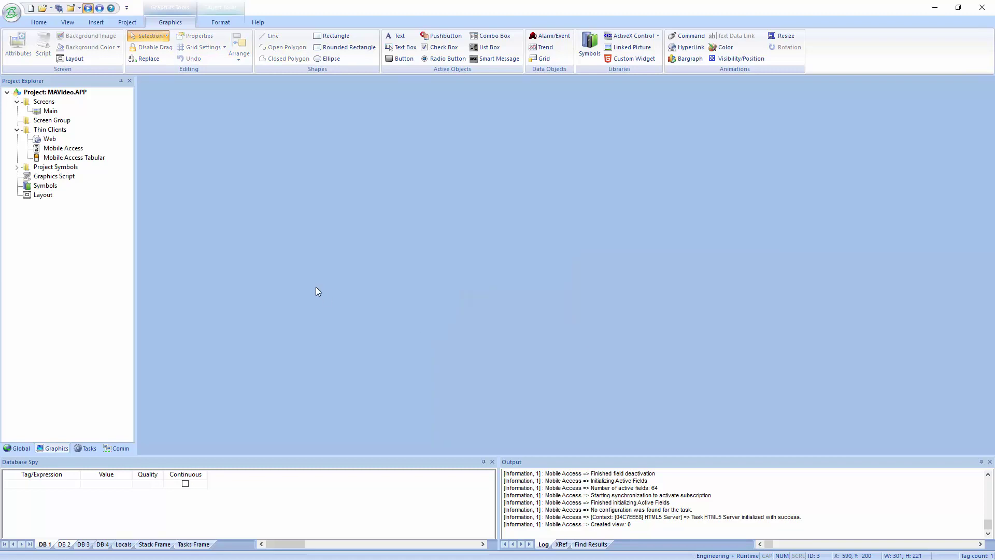
Publish all screens with Save All As HTML and start the project runtime
click(12, 11)
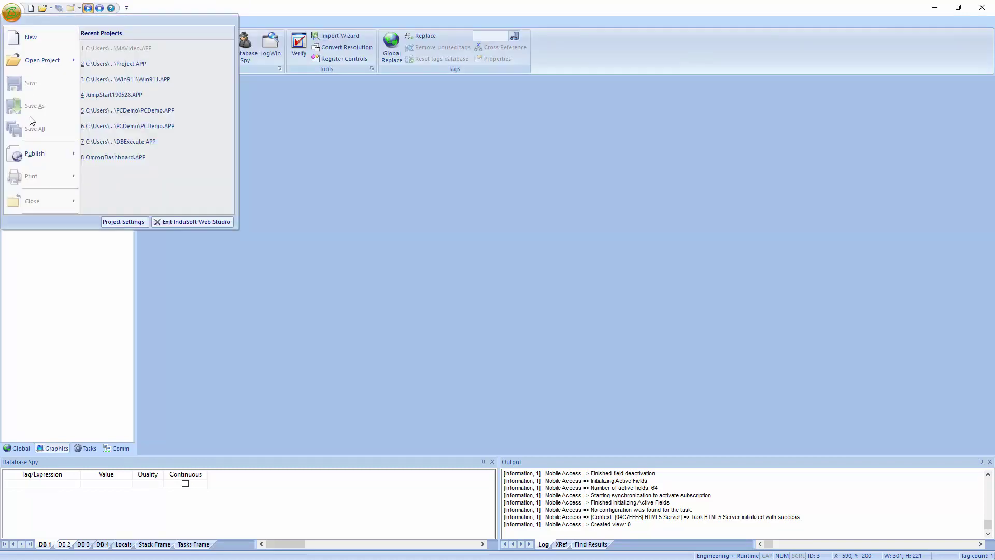
mouse_move(31, 154)
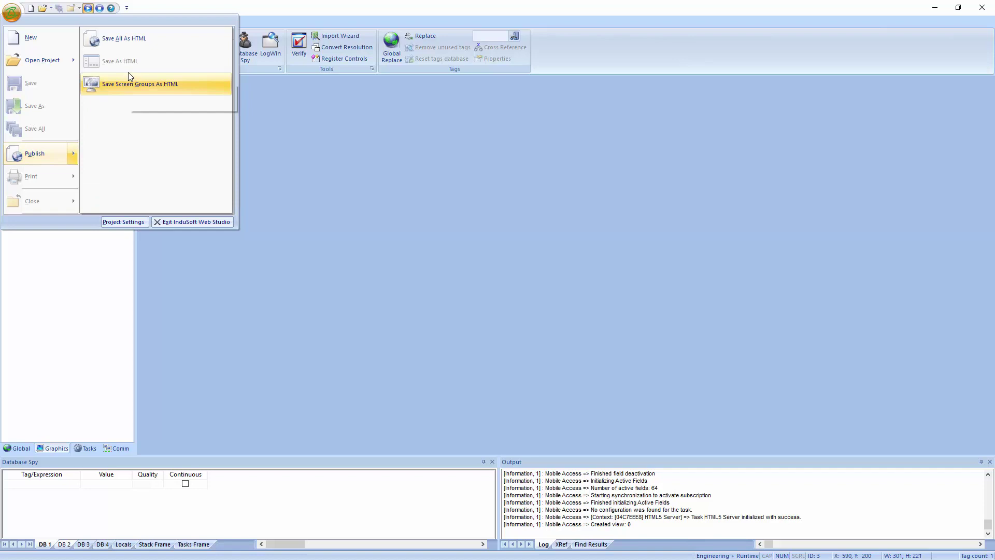
click(125, 49)
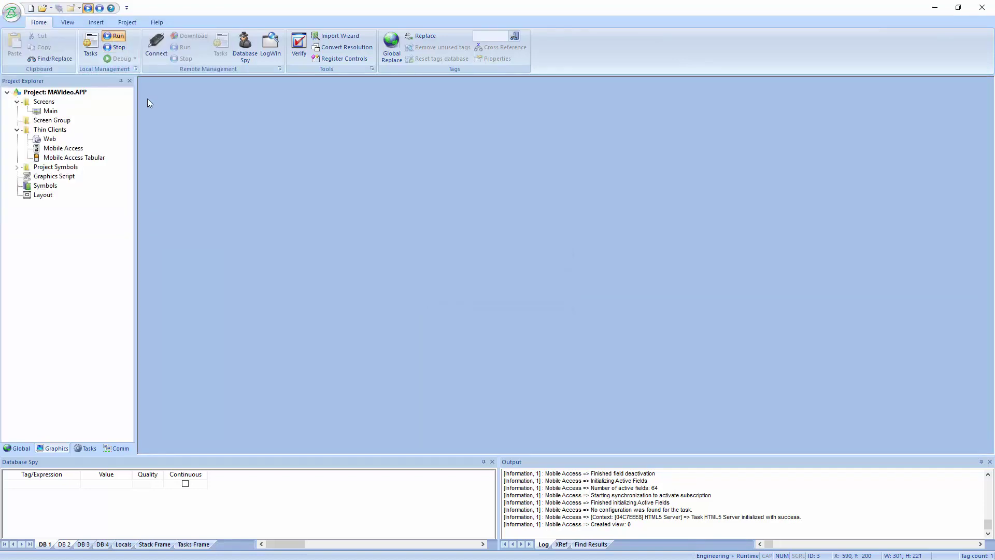
click(118, 47)
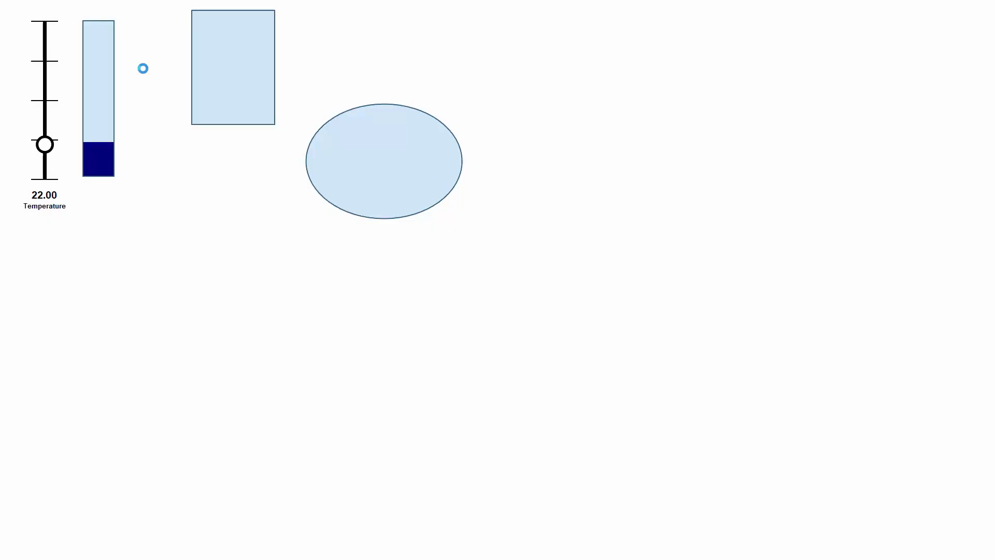
Reload Mobile Access, log on, and drag Temperature from 22.00 up to 57.00
key(alt+Tab)
key(alt+Tab)
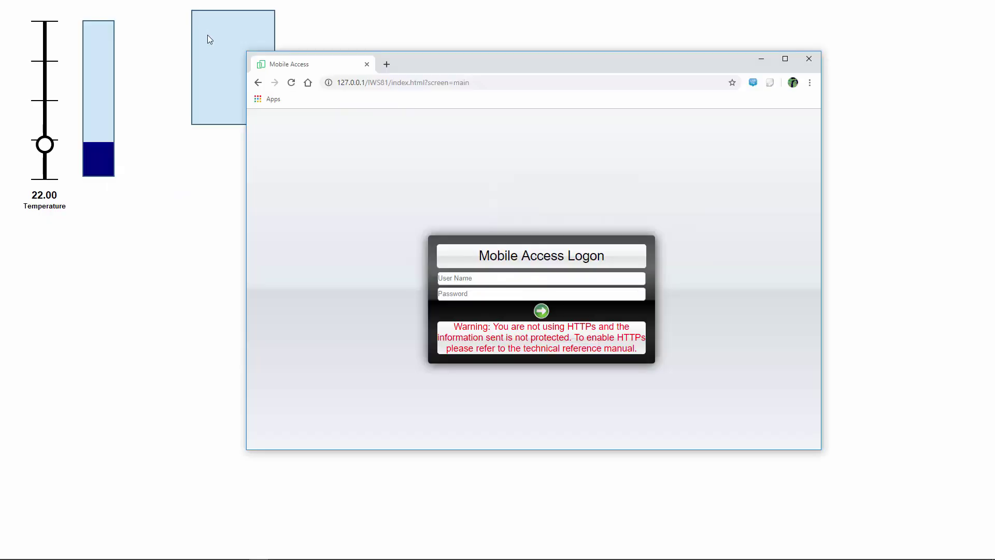
click(291, 84)
click(541, 311)
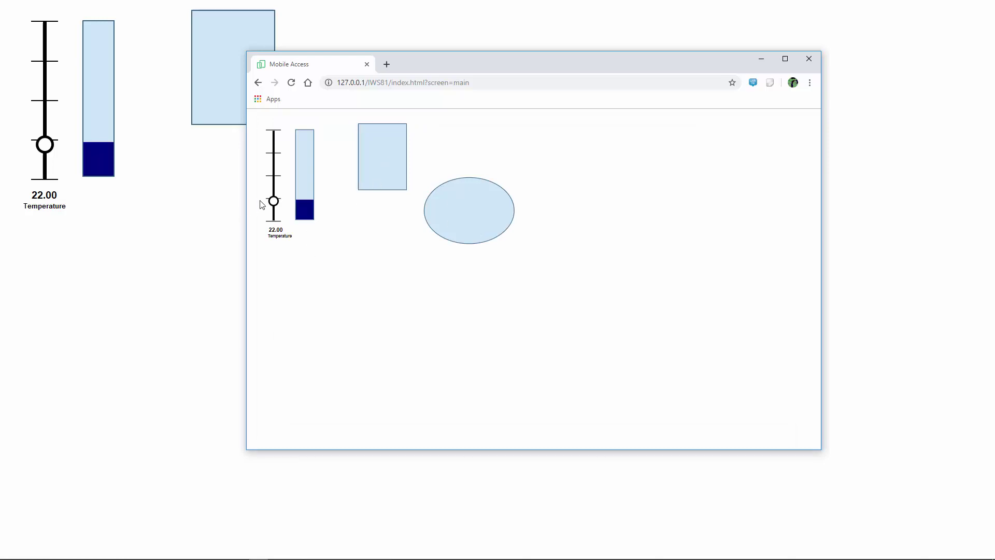
drag(274, 201, 275, 170)
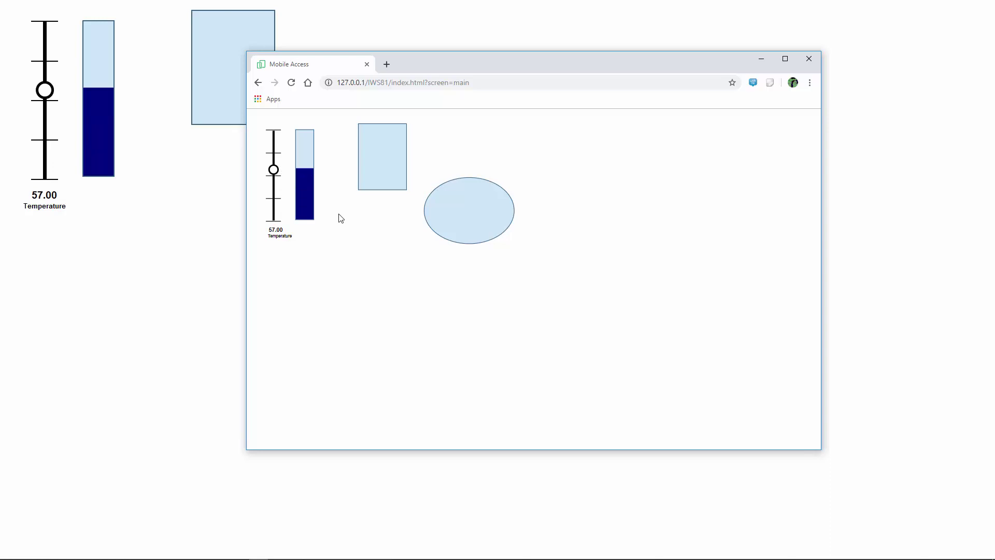
key(alt+Tab)
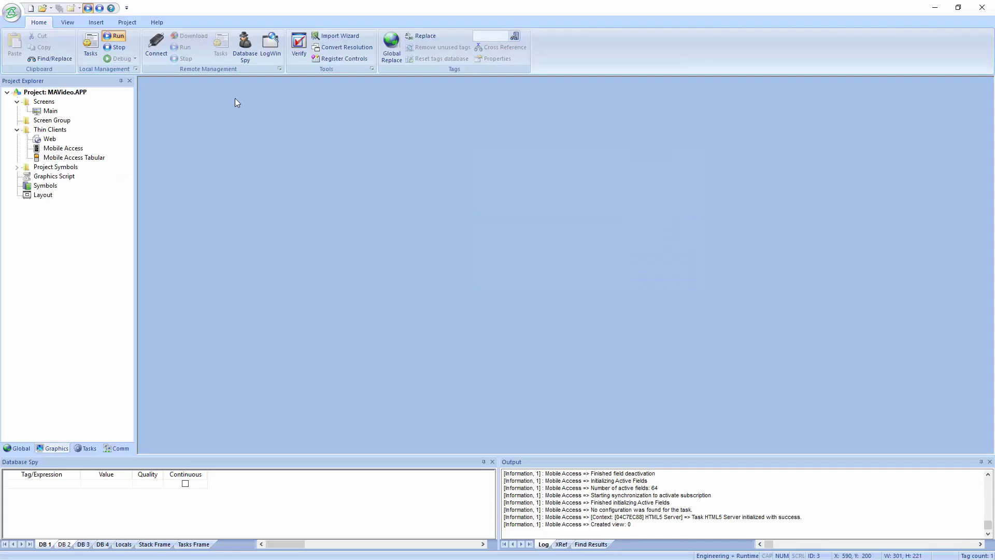
Open Help, go to Thin Clients and Mobile Access > Mobile Access > Supported Features, and expand Navigation
click(161, 21)
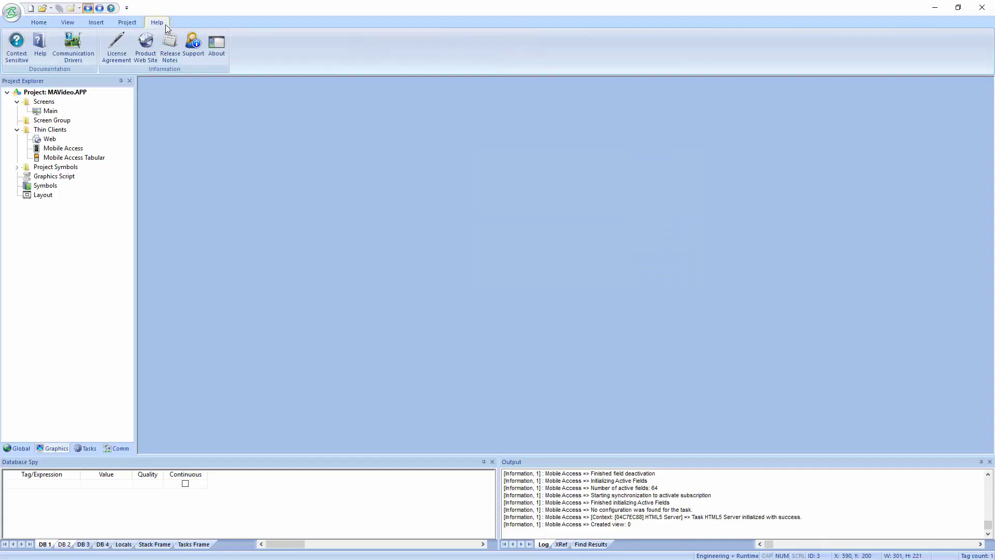
click(42, 49)
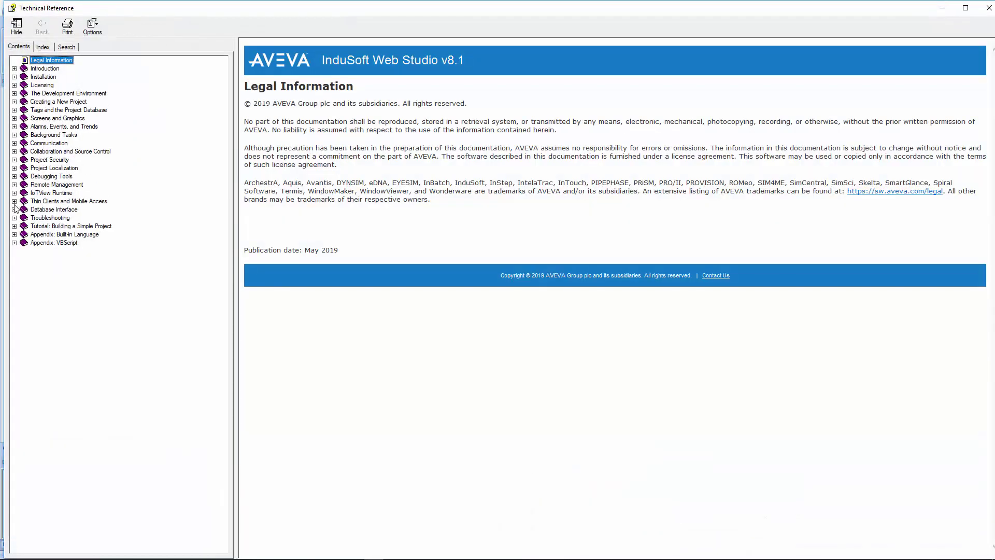
click(14, 202)
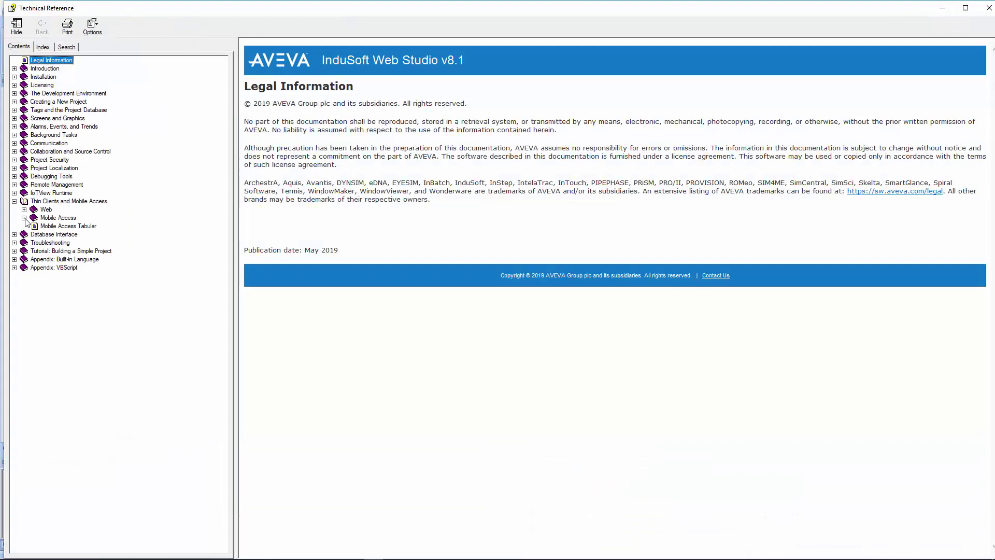
click(24, 218)
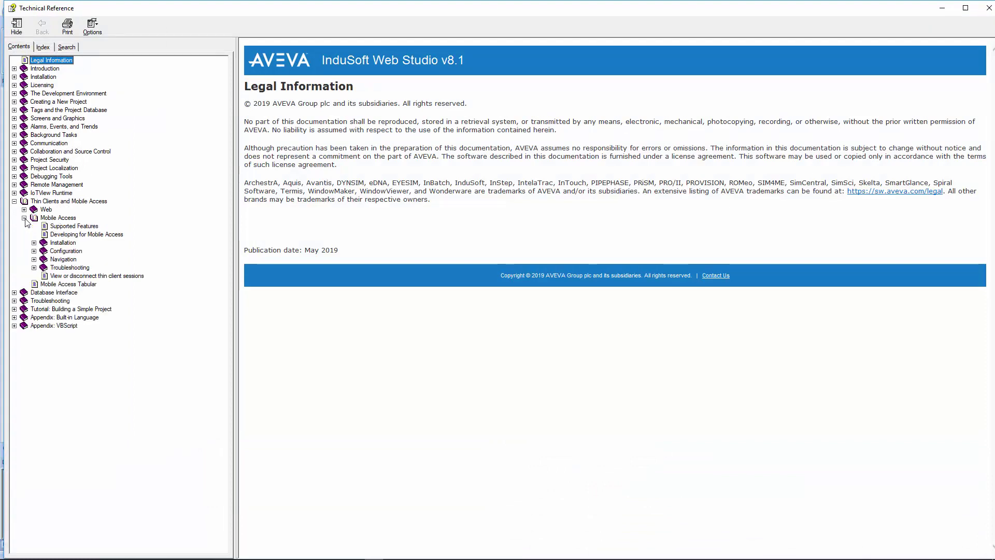
click(60, 228)
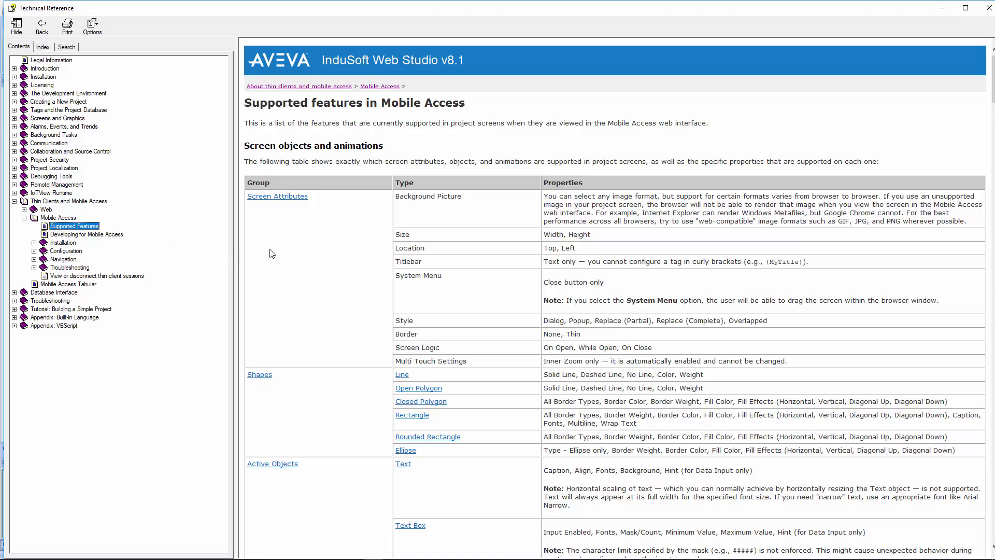
click(323, 246)
click(33, 259)
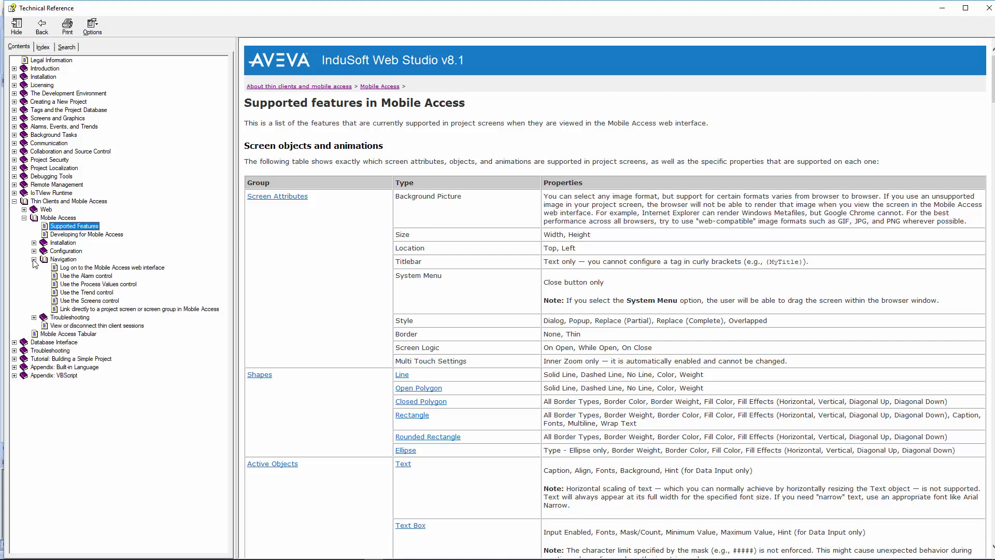
Open the 'Link directly to a project screen' page and highlight the URL template's screen placeholder
click(66, 309)
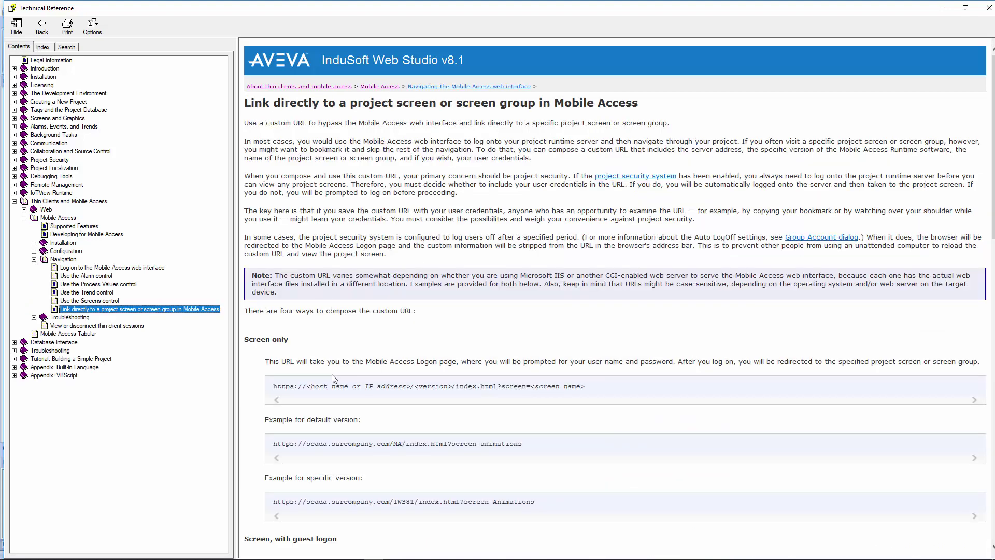
drag(307, 386, 273, 386)
drag(503, 402, 574, 387)
click(547, 395)
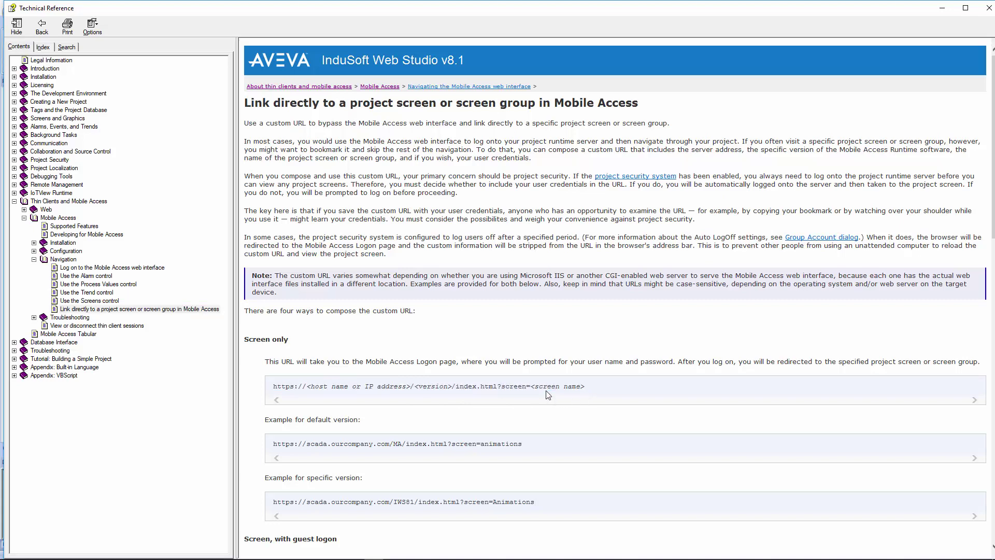
drag(534, 386, 580, 387)
click(575, 396)
Scroll through the page highlighting the guest logon and user name/password URL headings
scroll(599, 400, down, 5)
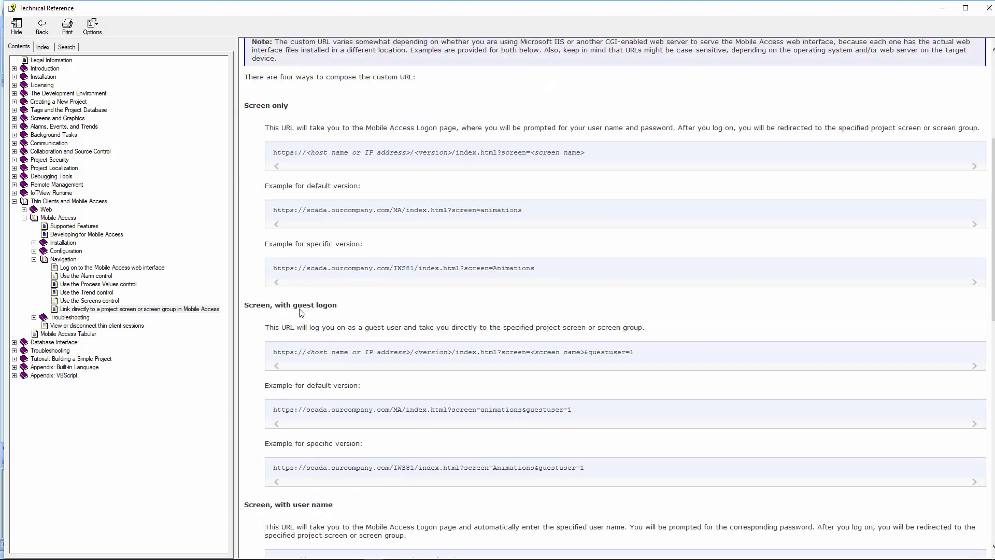
drag(299, 309, 351, 307)
scroll(343, 406, down, 3)
drag(292, 346, 347, 357)
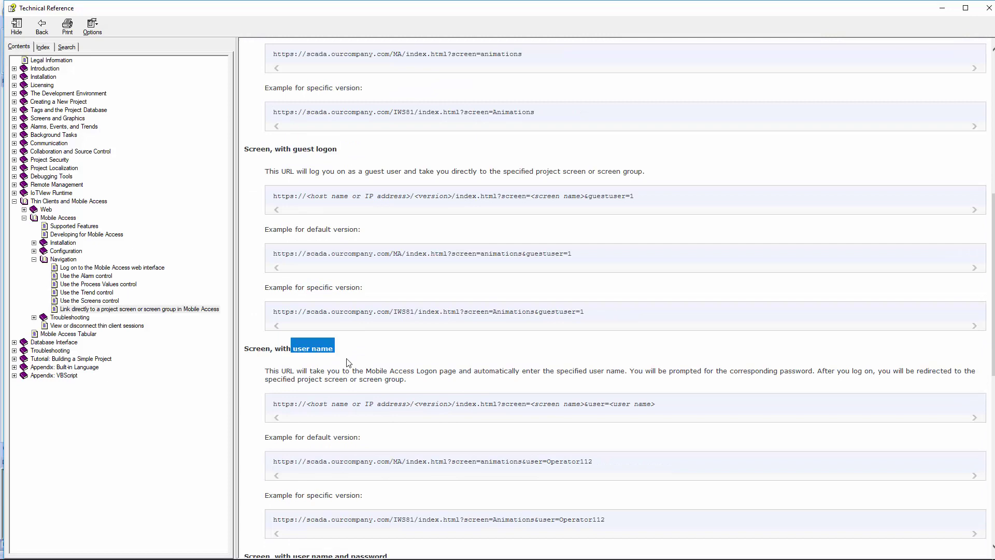
scroll(339, 373, down, 5)
drag(293, 322, 431, 330)
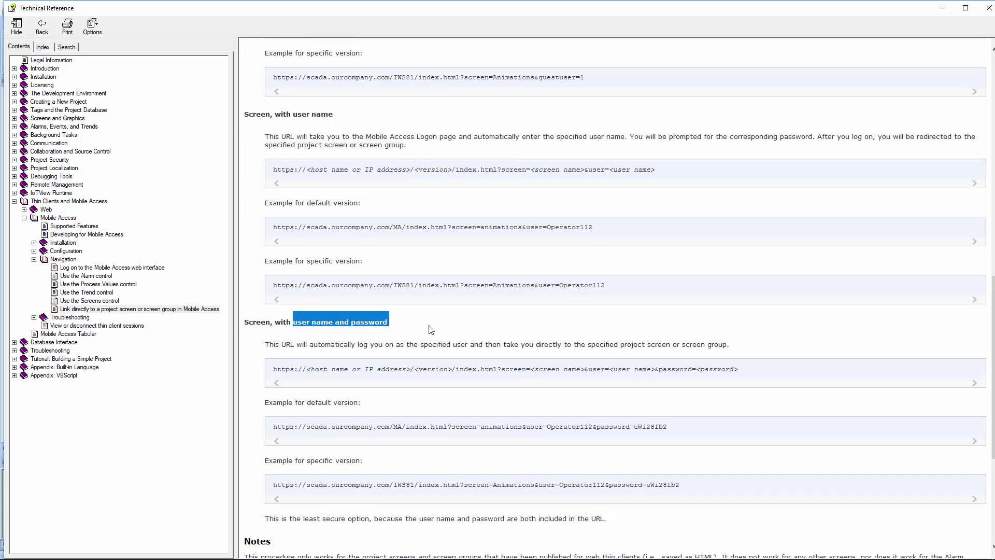
scroll(461, 325, down, 3)
scroll(462, 325, up, 3)
scroll(464, 323, up, 3)
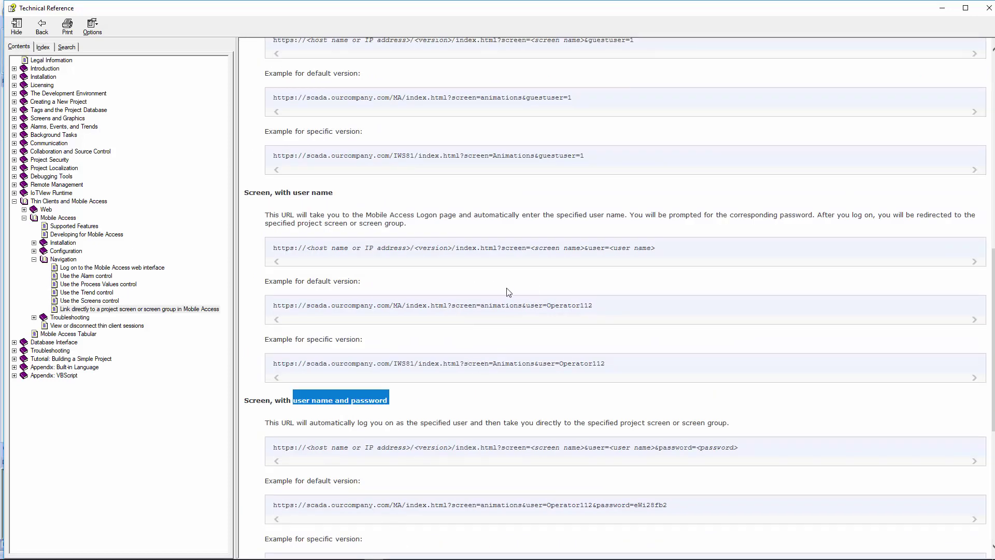
key(alt+Tab)
key(alt+Tab)
key(alt+Tab)
key(alt+Tab)
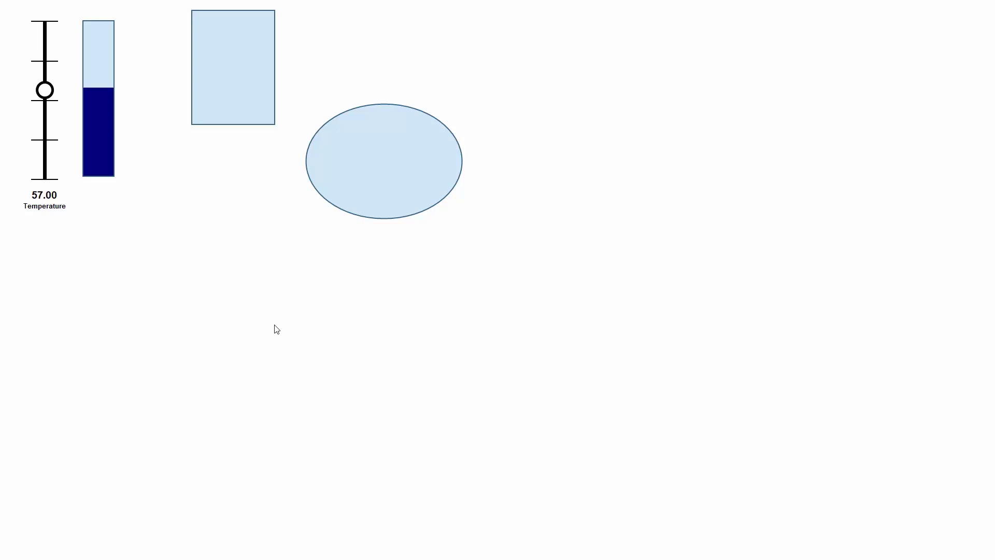
Switch from the running Main screen back to the PowerPoint slide show
key(alt+Tab)
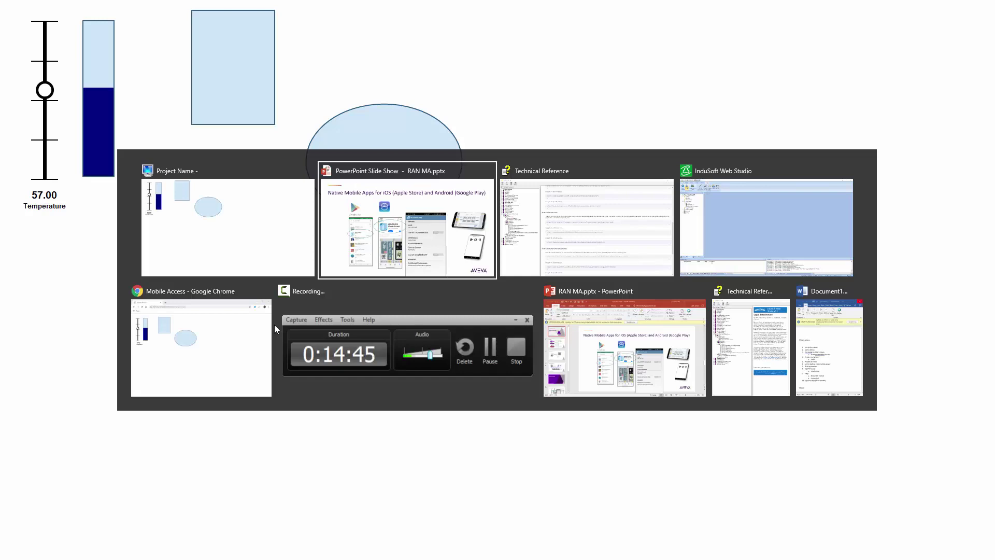